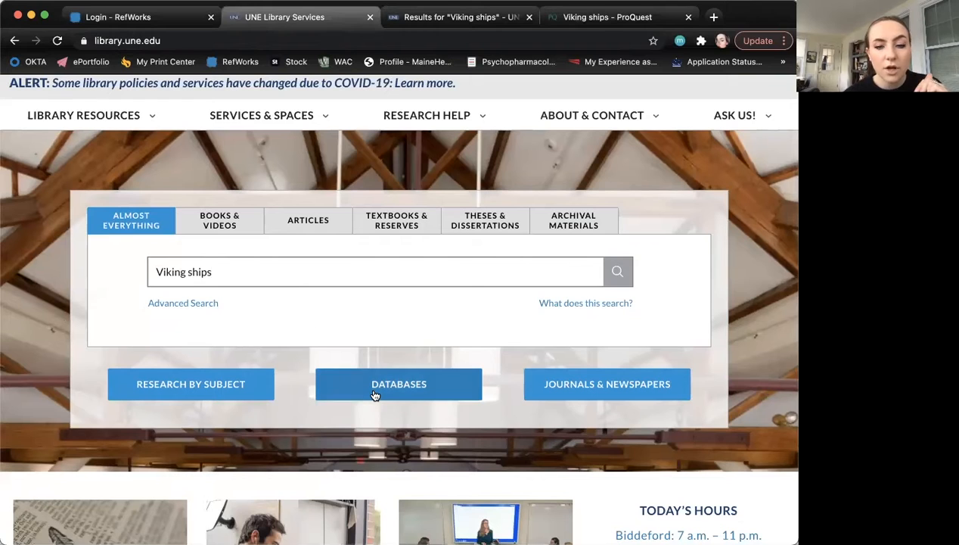
- Open RefWorks from the library's Research Help links and bring up its Sign Up page
{"action": "mouse_move", "coordinate": [462, 220]}
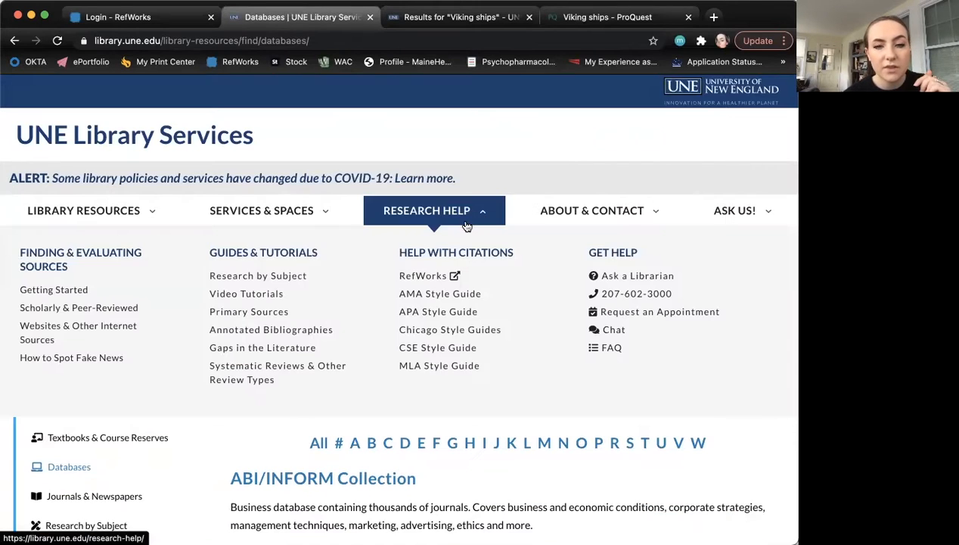
{"action": "left_click", "coordinate": [432, 277]}
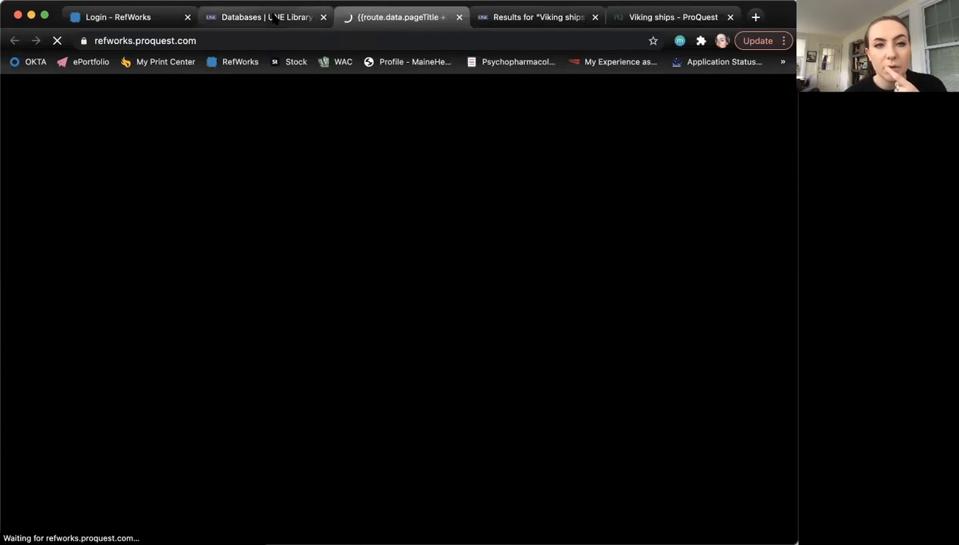
{"action": "left_click", "coordinate": [270, 17]}
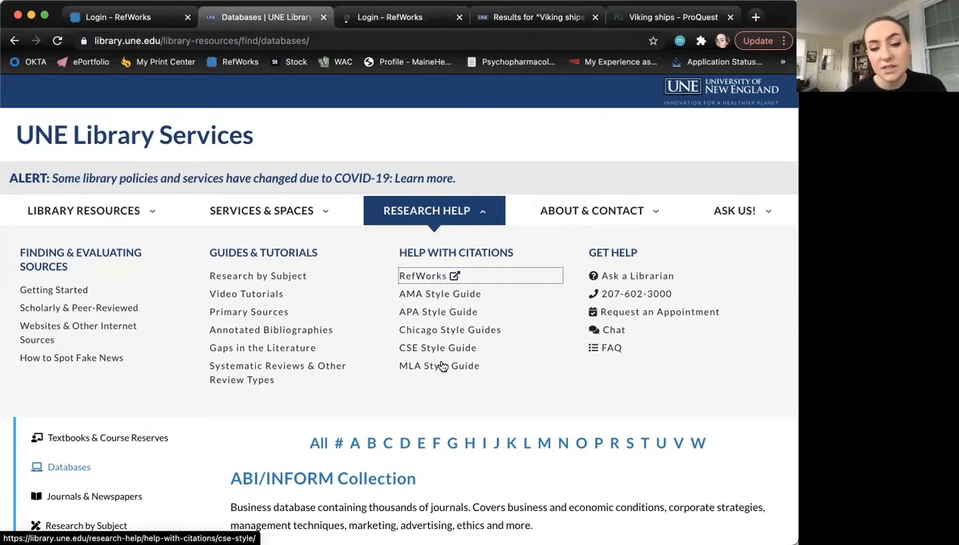
{"action": "left_click", "coordinate": [361, 20]}
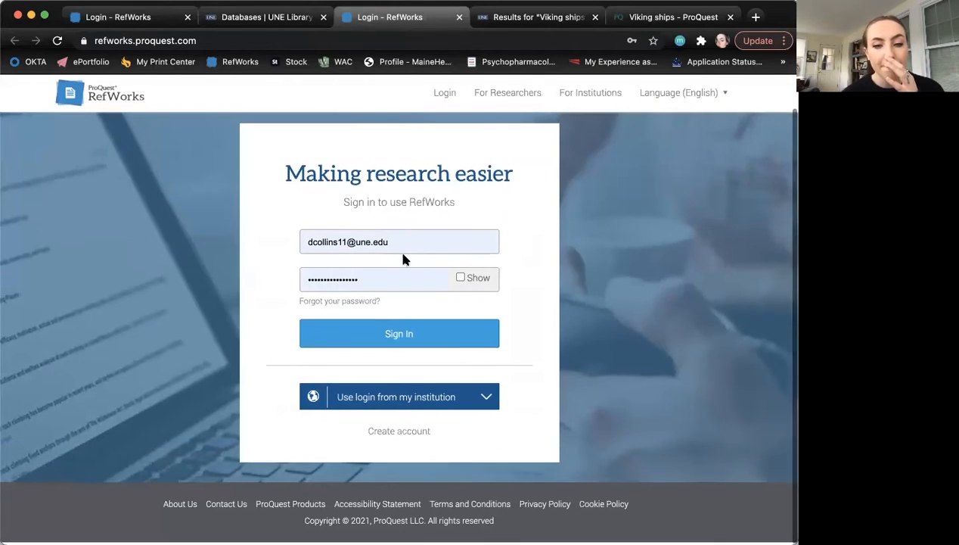
{"action": "left_click", "coordinate": [396, 434]}
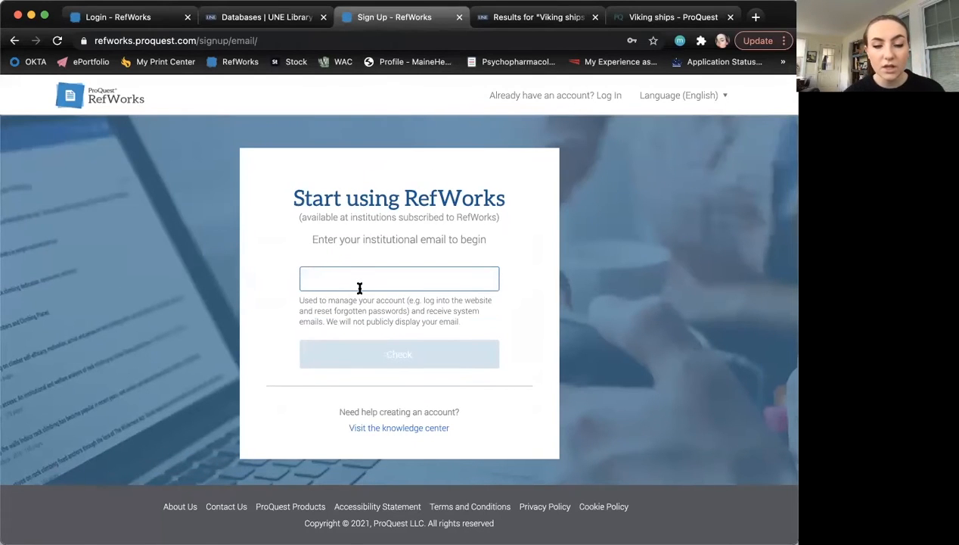
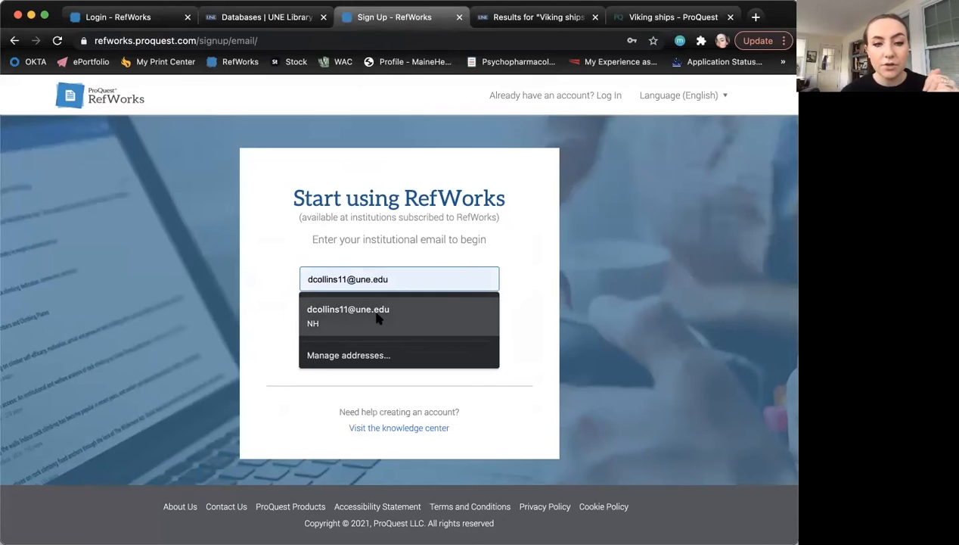
- Fill in the saved institutional e-mail, then log in to RefWorks with the existing account
{"action": "left_click", "coordinate": [378, 315]}
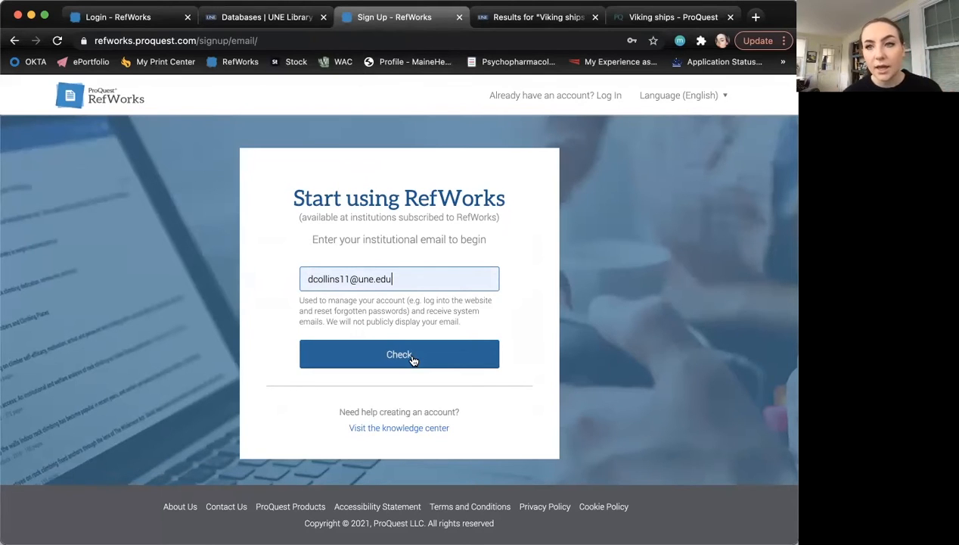
{"action": "left_click", "coordinate": [610, 99]}
{"action": "left_click", "coordinate": [493, 275]}
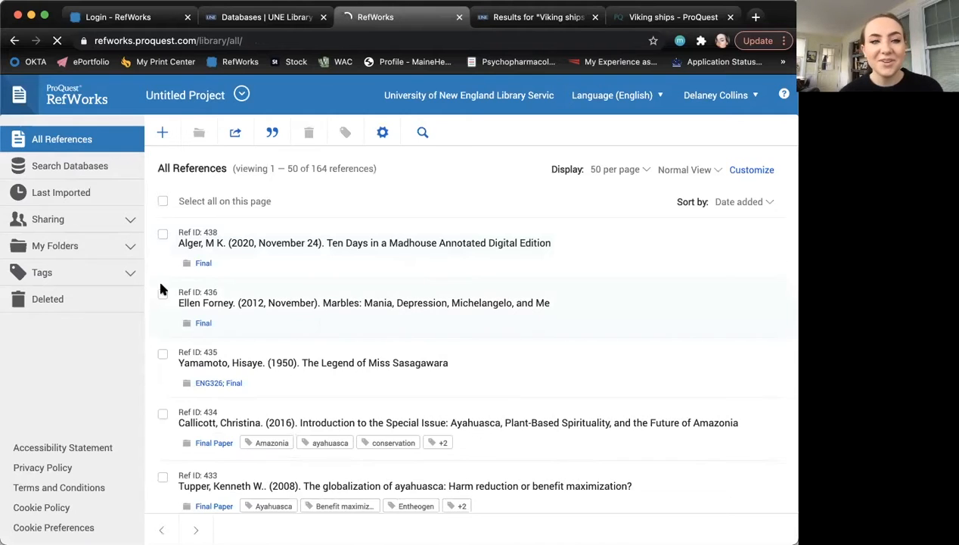
- Expand My Folders to reveal existing course folders such as ENG409 and PSY318
{"action": "scroll", "coordinate": [349, 317], "scroll_direction": "down", "scroll_amount": 15}
{"action": "scroll", "coordinate": [347, 317], "scroll_direction": "up", "scroll_amount": 2}
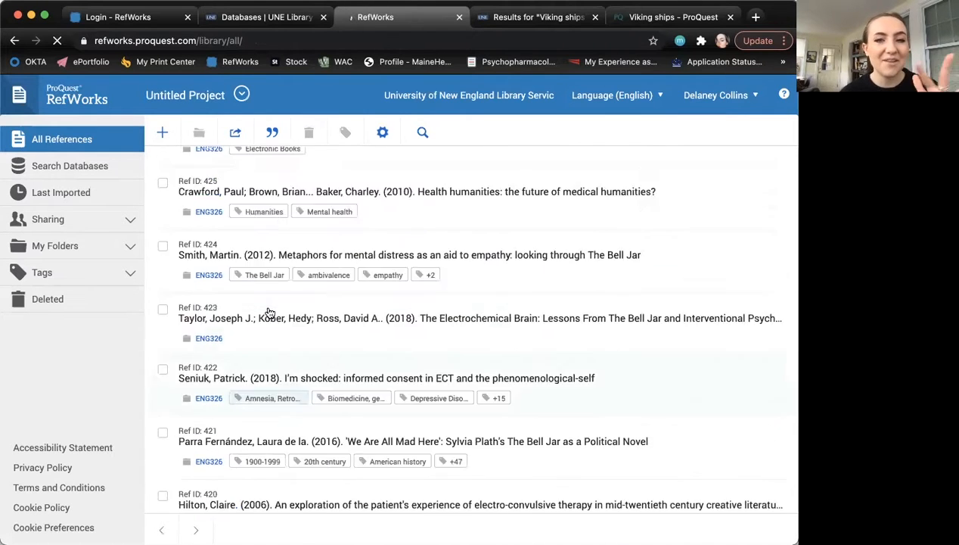
{"action": "scroll", "coordinate": [268, 312], "scroll_direction": "up", "scroll_amount": 13}
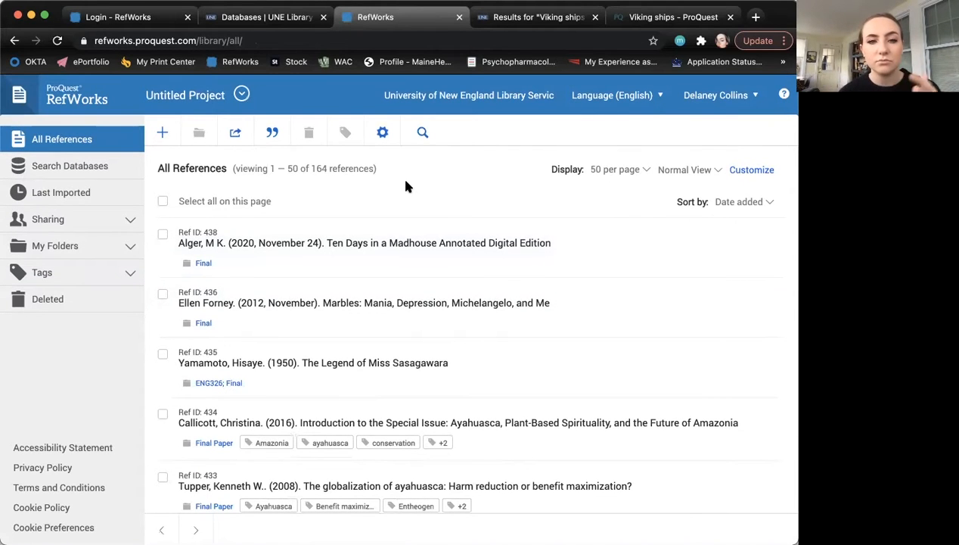
{"action": "left_click", "coordinate": [89, 246]}
{"action": "scroll", "coordinate": [83, 350], "scroll_direction": "down", "scroll_amount": 3}
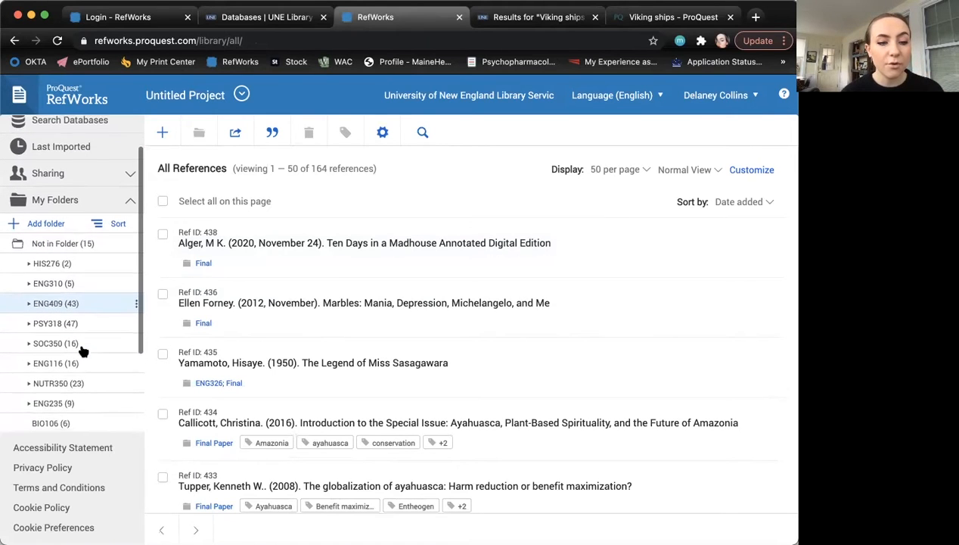
{"action": "scroll", "coordinate": [83, 350], "scroll_direction": "down", "scroll_amount": 5}
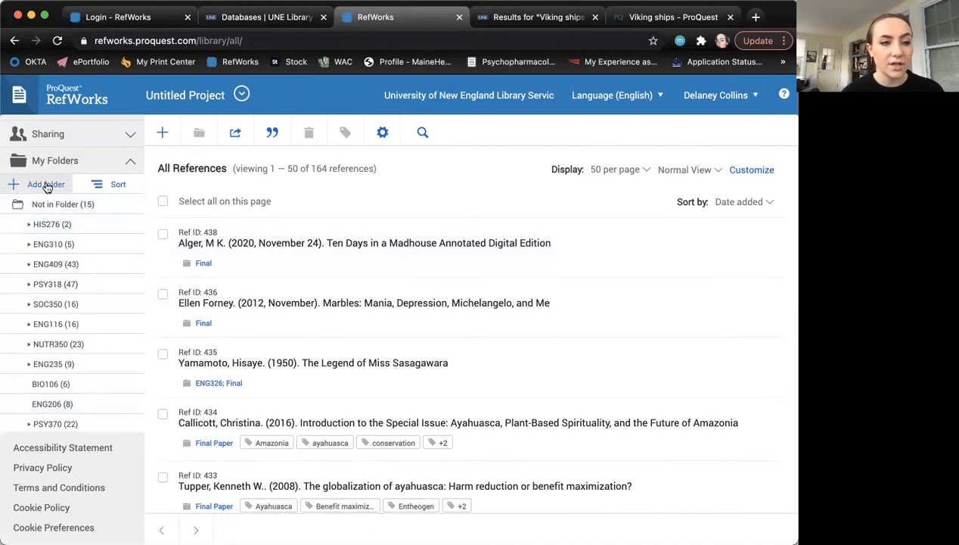
- Add a folder named 'Writing Fellows', then return to the library databases tab
{"action": "left_click", "coordinate": [42, 185]}
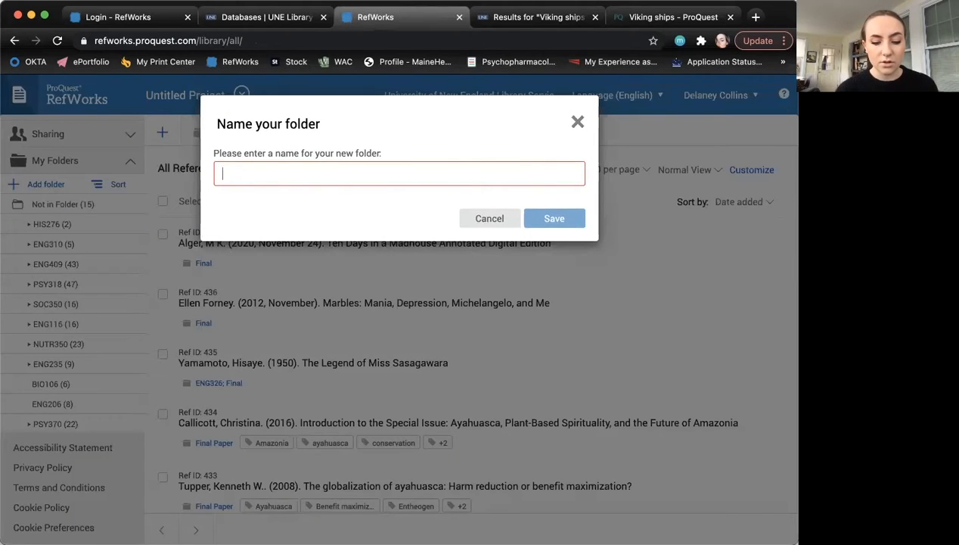
{"action": "type", "text": "Wri"}
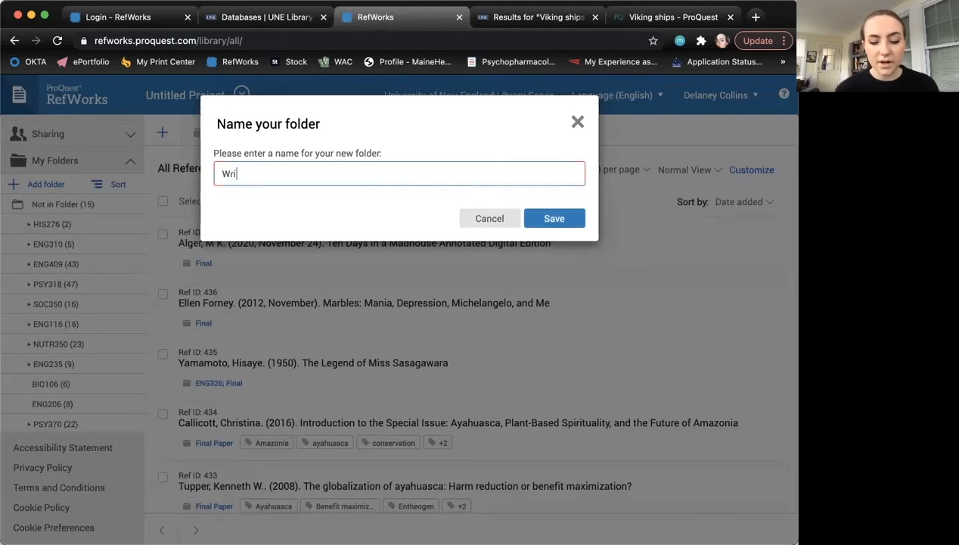
{"action": "type", "text": "ting Fellows"}
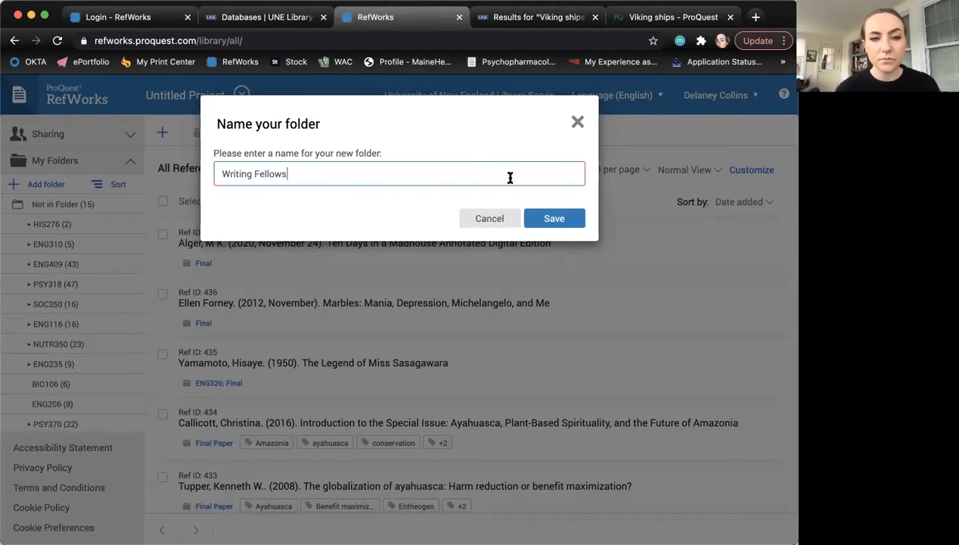
{"action": "left_click", "coordinate": [553, 218]}
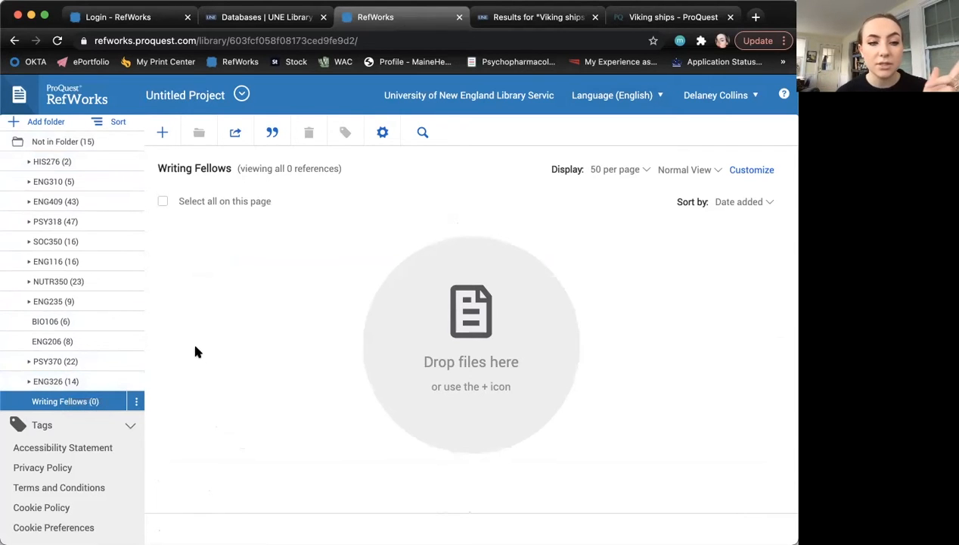
{"action": "left_click", "coordinate": [239, 20]}
{"action": "left_click", "coordinate": [15, 40]}
- Open the 'Viking ships' Antiquity article record from the ProQuest search results
{"action": "left_click", "coordinate": [539, 17]}
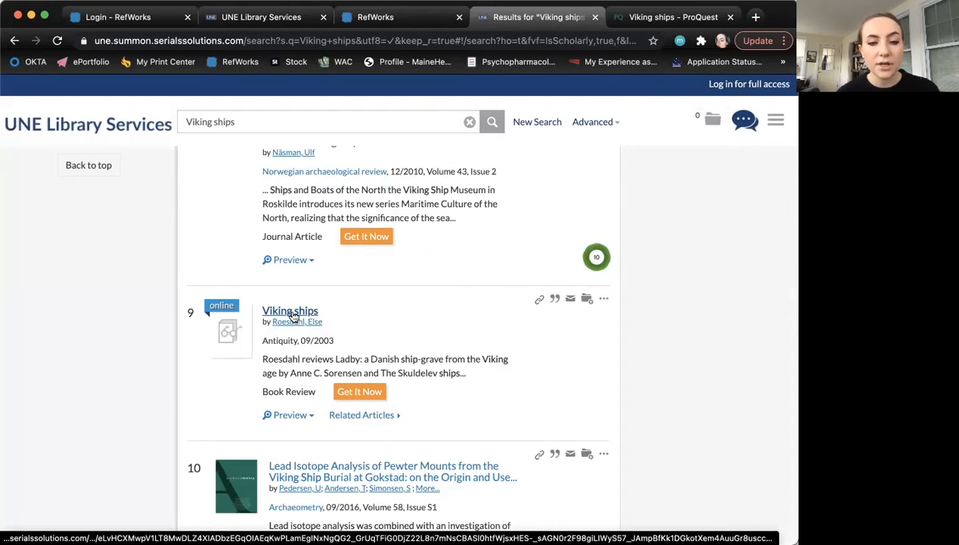
{"action": "left_click", "coordinate": [291, 311]}
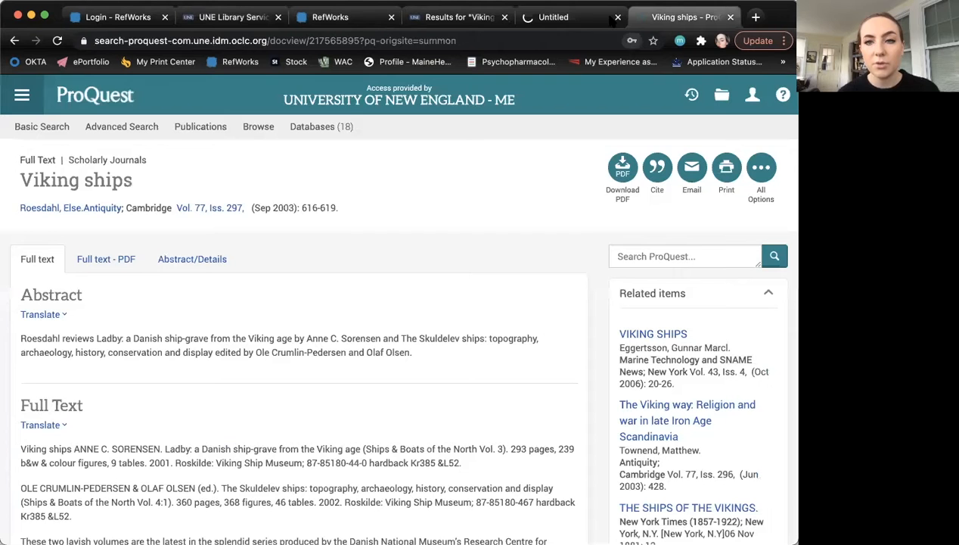
{"action": "left_click", "coordinate": [617, 16]}
{"action": "scroll", "coordinate": [287, 291], "scroll_direction": "down", "scroll_amount": 3}
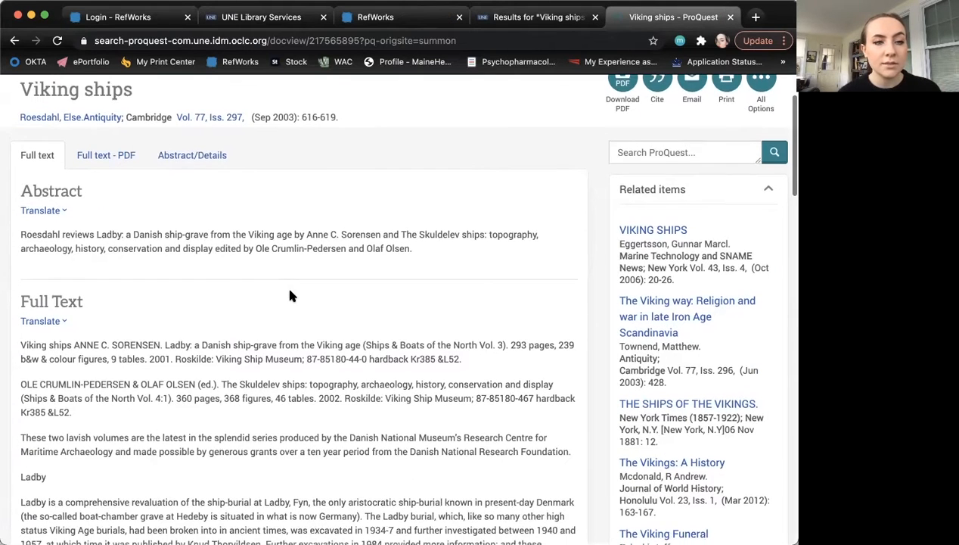
{"action": "scroll", "coordinate": [290, 292], "scroll_direction": "up", "scroll_amount": 2}
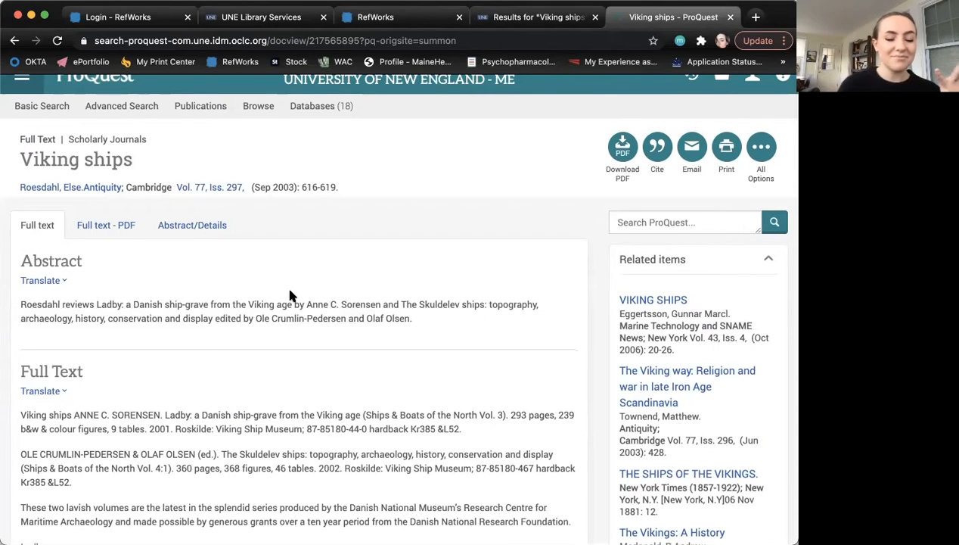
{"action": "scroll", "coordinate": [290, 295], "scroll_direction": "down", "scroll_amount": 1}
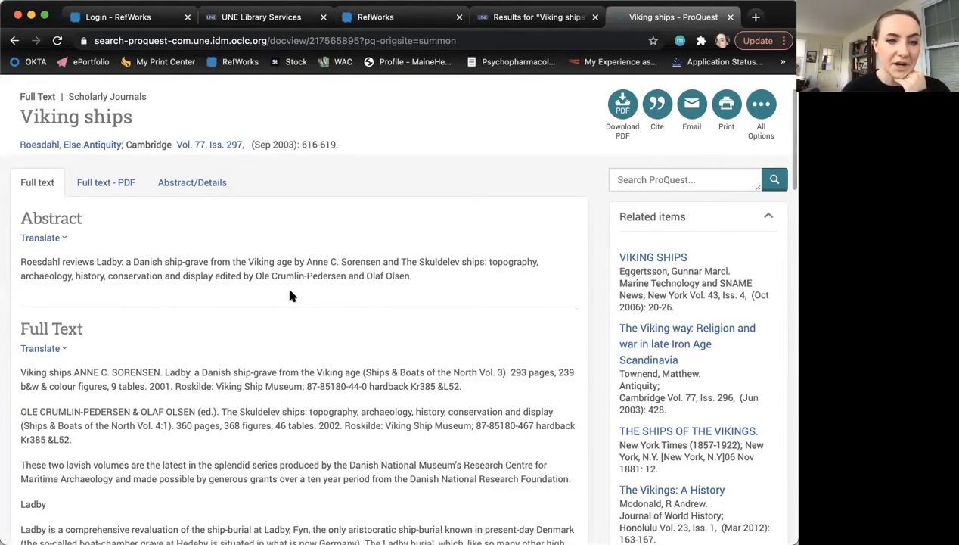
{"action": "scroll", "coordinate": [289, 295], "scroll_direction": "down", "scroll_amount": 1}
{"action": "scroll", "coordinate": [289, 295], "scroll_direction": "down", "scroll_amount": 7}
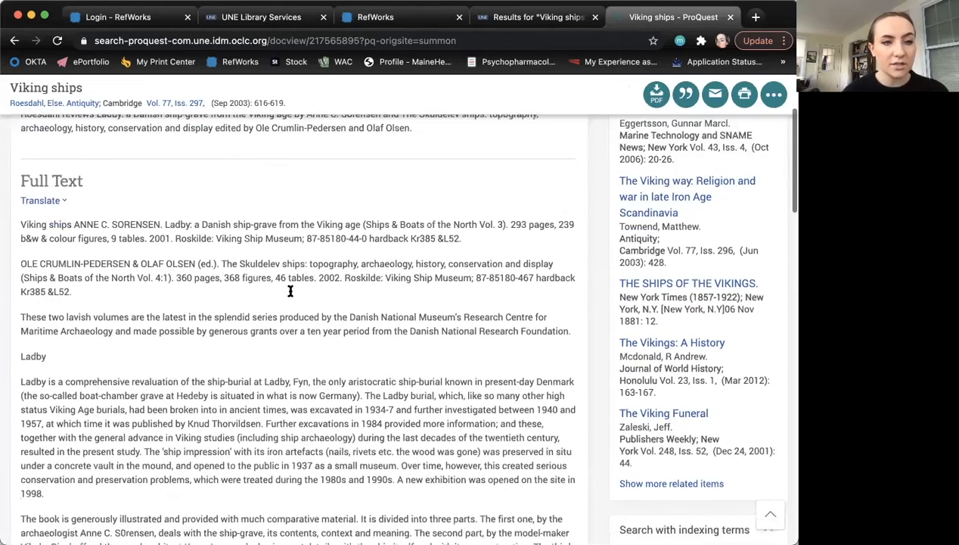
{"action": "scroll", "coordinate": [290, 291], "scroll_direction": "up", "scroll_amount": 10}
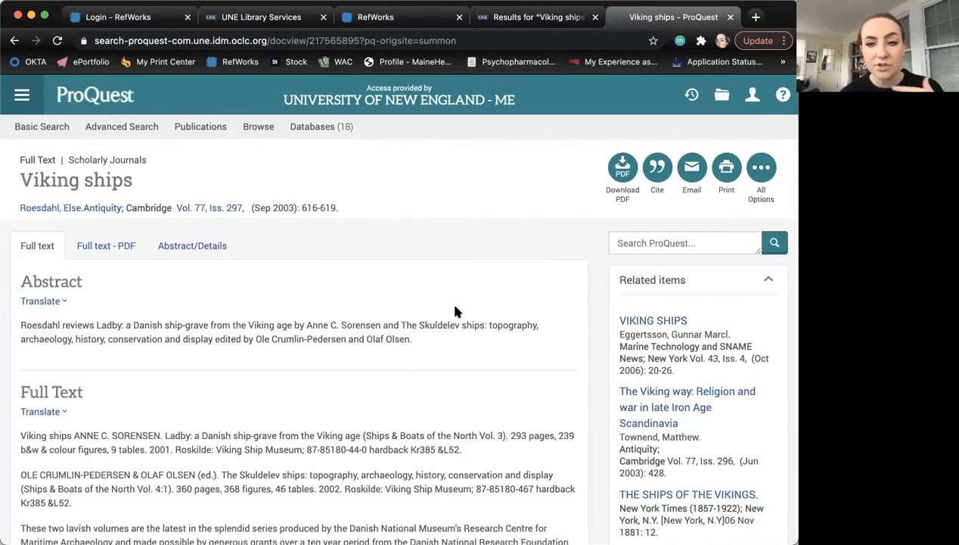
{"action": "scroll", "coordinate": [454, 311], "scroll_direction": "down", "scroll_amount": 1}
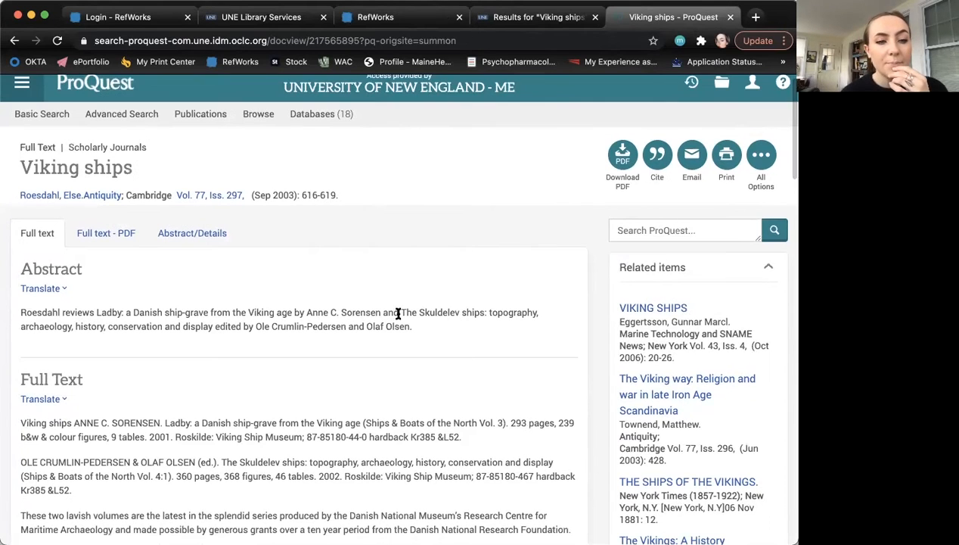
- Display the article's full text as a PDF
{"action": "left_click", "coordinate": [117, 241]}
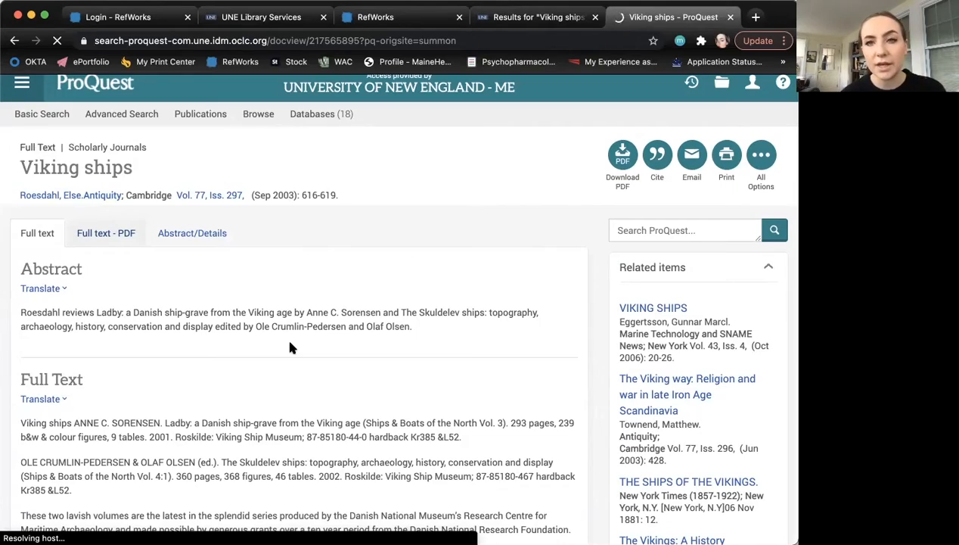
{"action": "scroll", "coordinate": [289, 343], "scroll_direction": "down", "scroll_amount": 15}
{"action": "scroll", "coordinate": [290, 346], "scroll_direction": "down", "scroll_amount": 5}
{"action": "scroll", "coordinate": [291, 352], "scroll_direction": "up", "scroll_amount": 15}
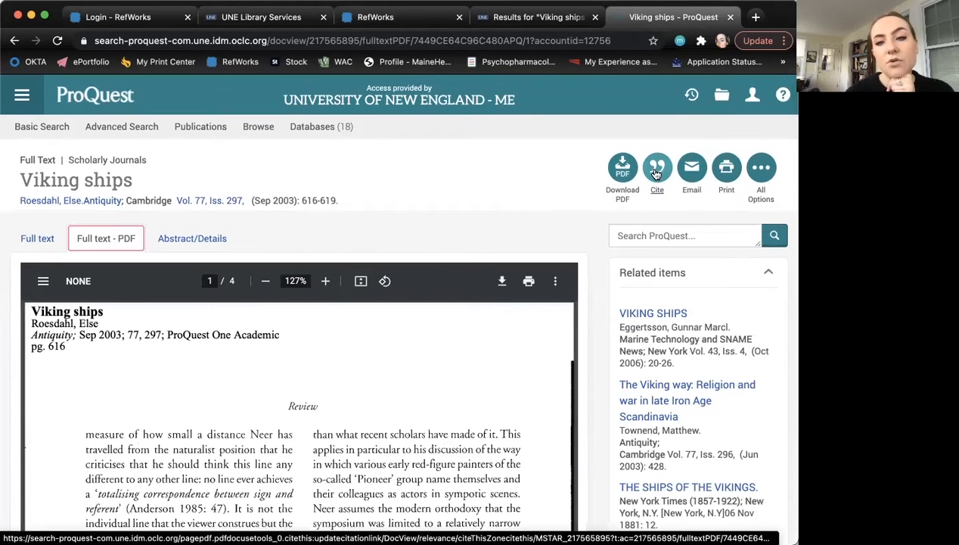
- Export the article's citation, keeping APA 6th, to RefWorks and continue past the prompt
{"action": "left_click", "coordinate": [652, 177]}
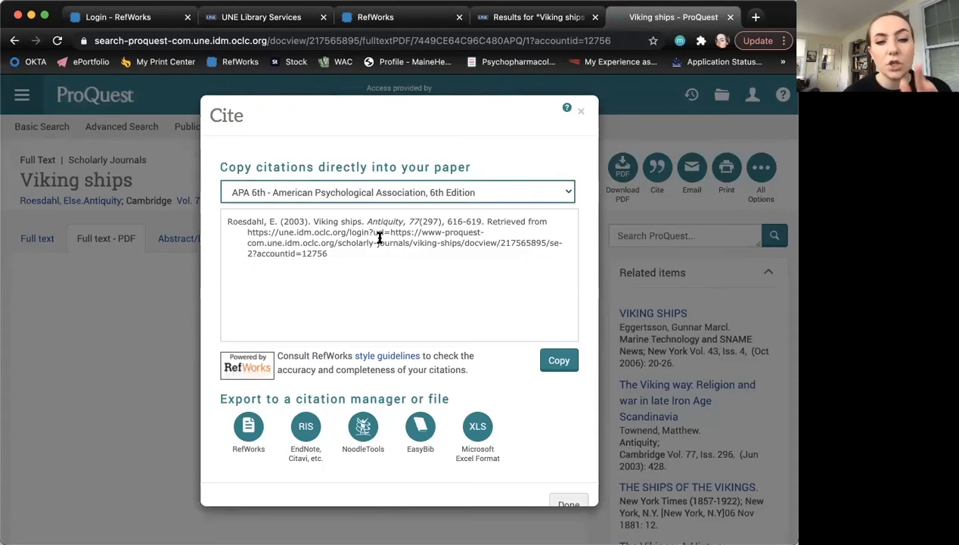
{"action": "left_click", "coordinate": [377, 197]}
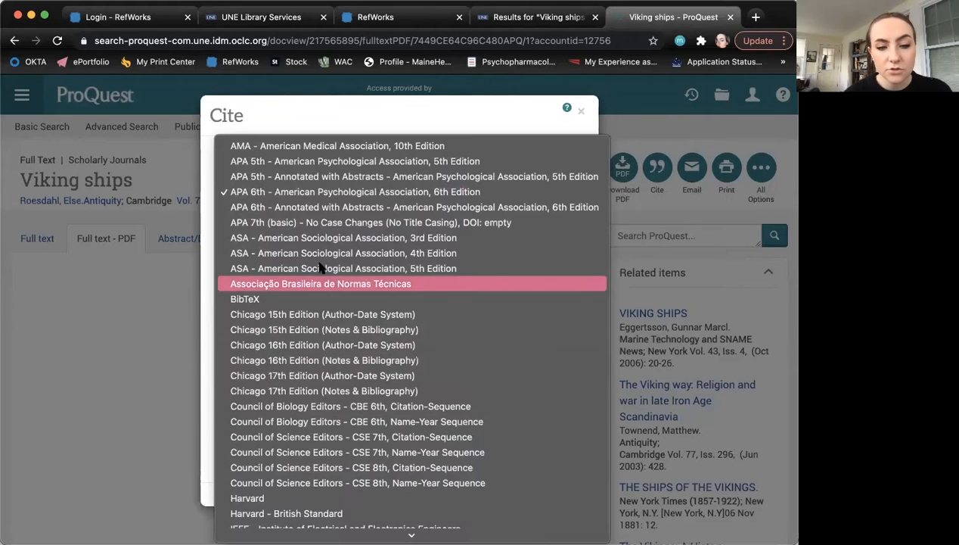
{"action": "left_click", "coordinate": [206, 303]}
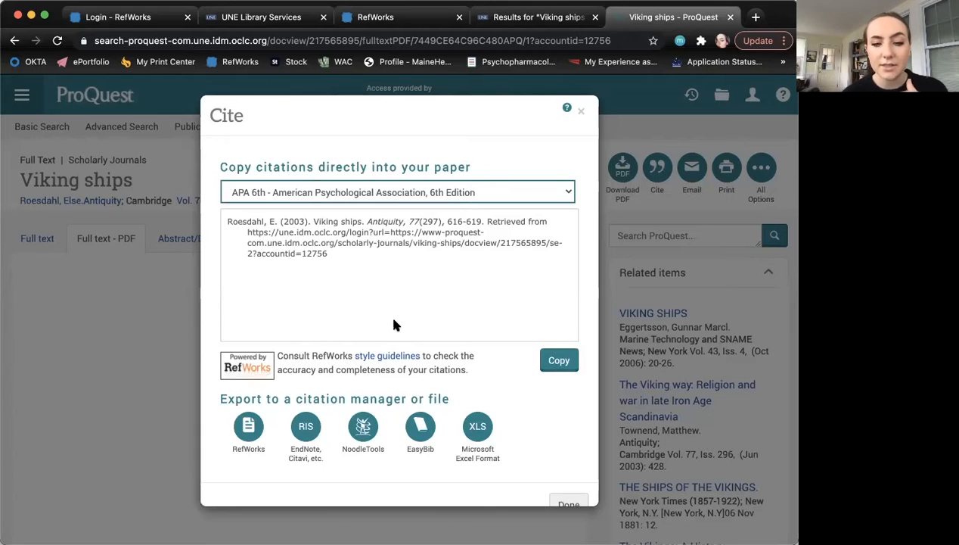
{"action": "left_click", "coordinate": [246, 433]}
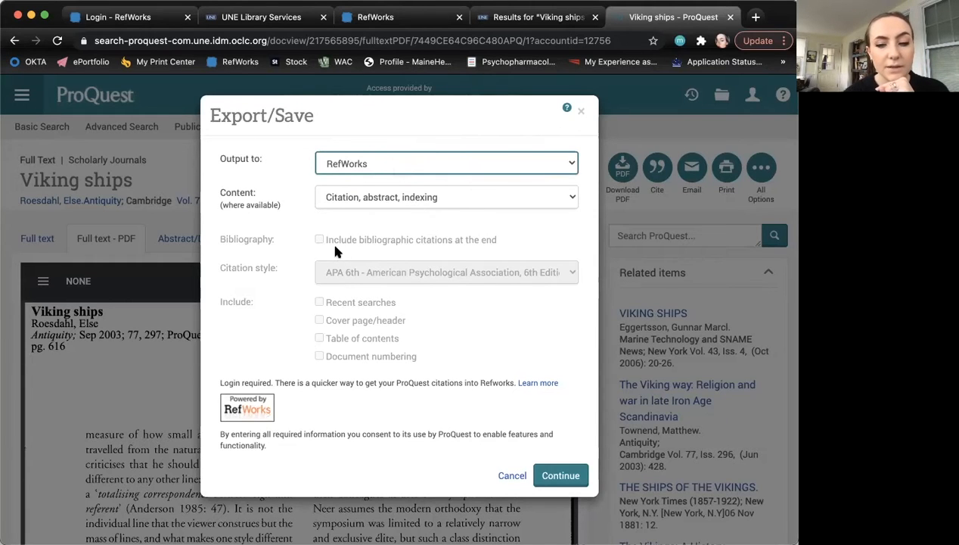
{"action": "left_click", "coordinate": [560, 475]}
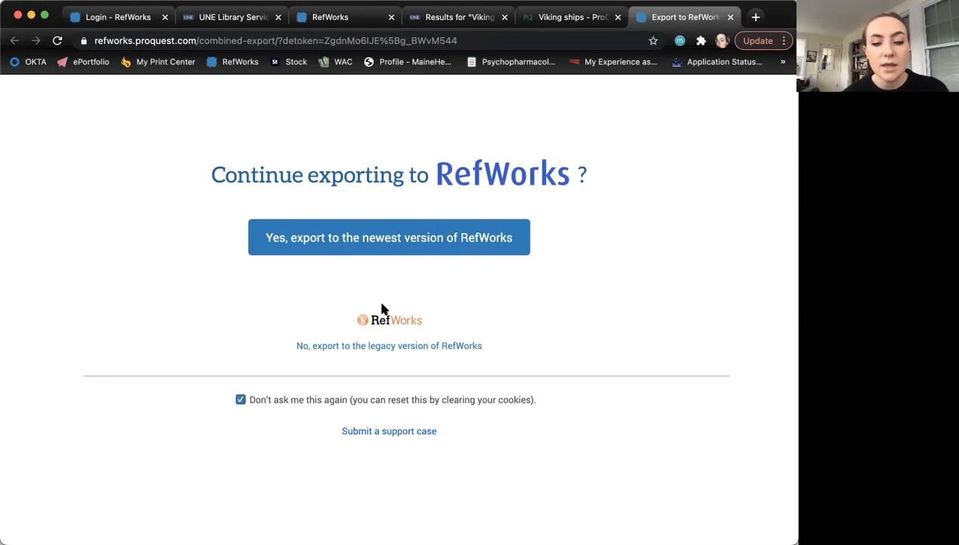
- Send the Roesdahl 2003 reference to the newest RefWorks and import it into Writing Fellows
{"action": "left_click", "coordinate": [400, 248]}
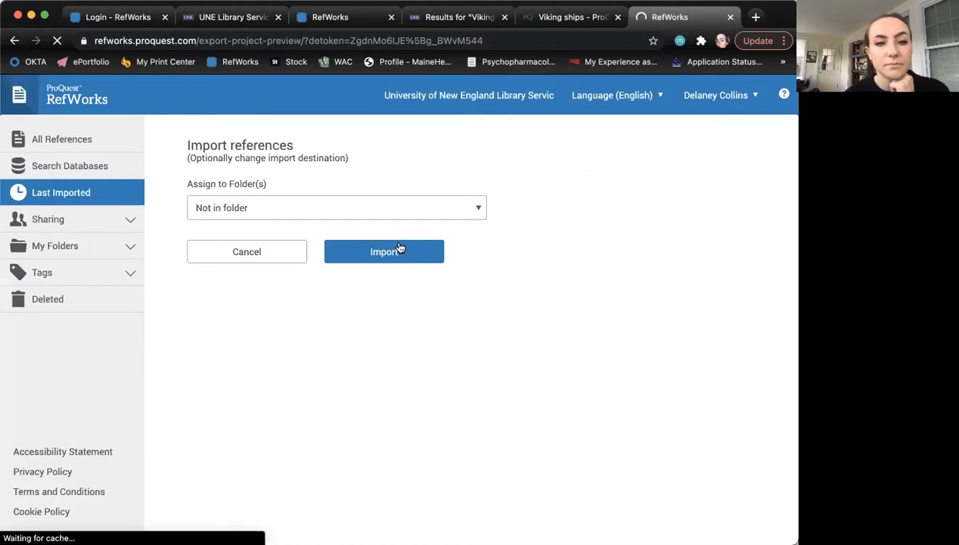
{"action": "left_click", "coordinate": [363, 209]}
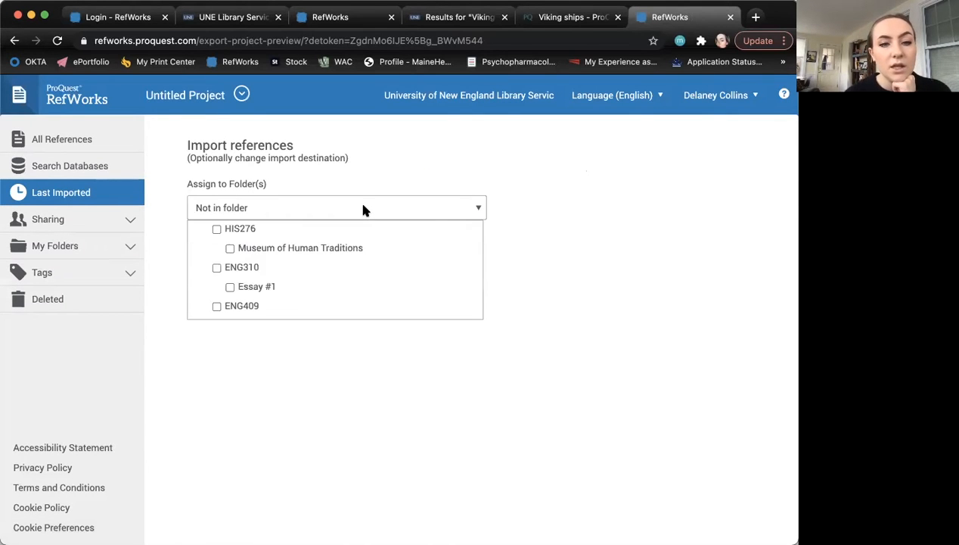
{"action": "scroll", "coordinate": [264, 294], "scroll_direction": "down", "scroll_amount": 10}
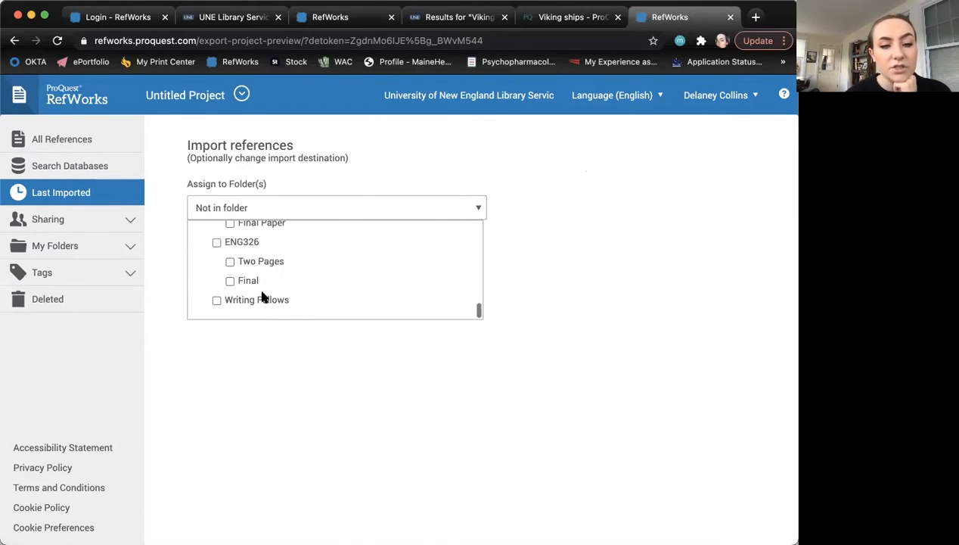
{"action": "left_click", "coordinate": [217, 301]}
{"action": "left_click", "coordinate": [298, 380]}
{"action": "left_click", "coordinate": [385, 257]}
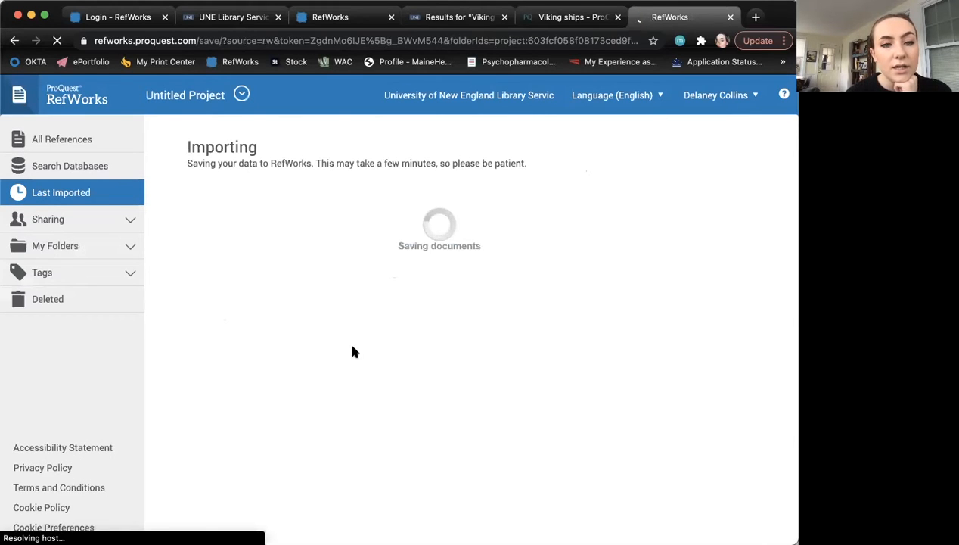
{"action": "left_click", "coordinate": [217, 205]}
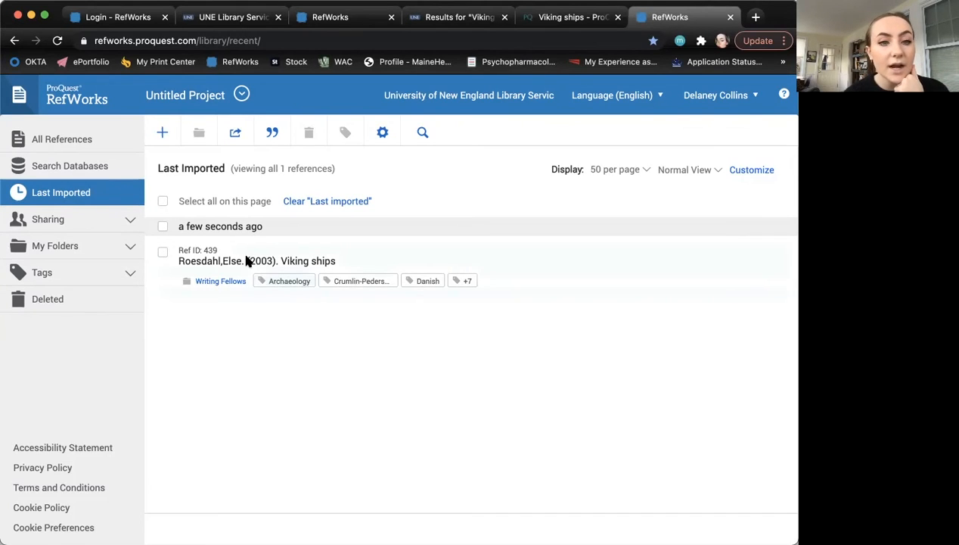
- Share the Writing Fellows folder with a public link and modify permission for invitees
{"action": "left_click", "coordinate": [128, 224]}
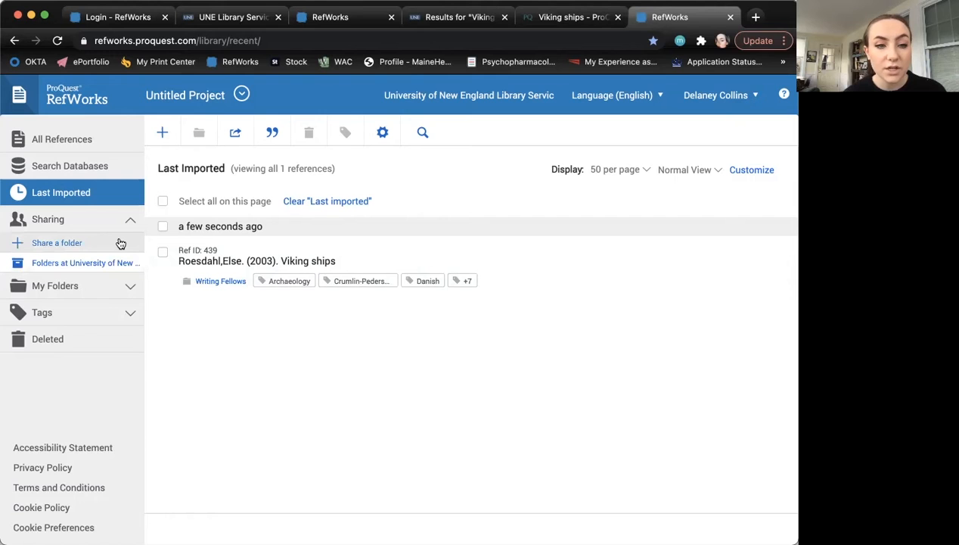
{"action": "left_click", "coordinate": [119, 242]}
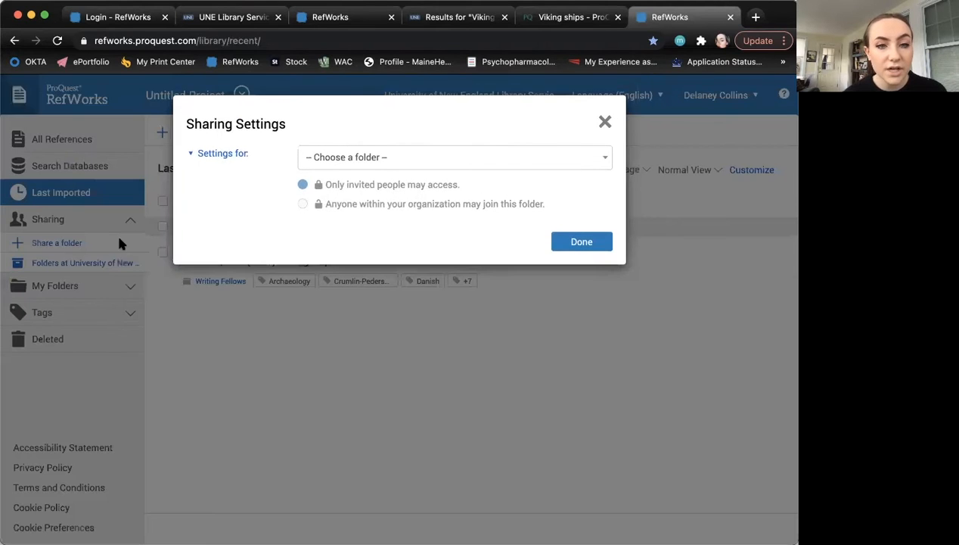
{"action": "left_click", "coordinate": [408, 158]}
{"action": "scroll", "coordinate": [388, 258], "scroll_direction": "down", "scroll_amount": 10}
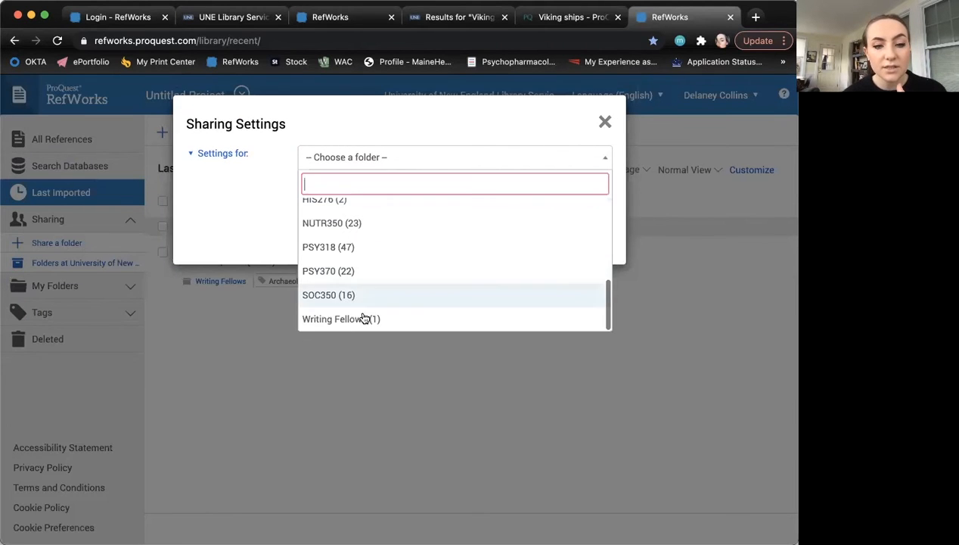
{"action": "left_click", "coordinate": [422, 318]}
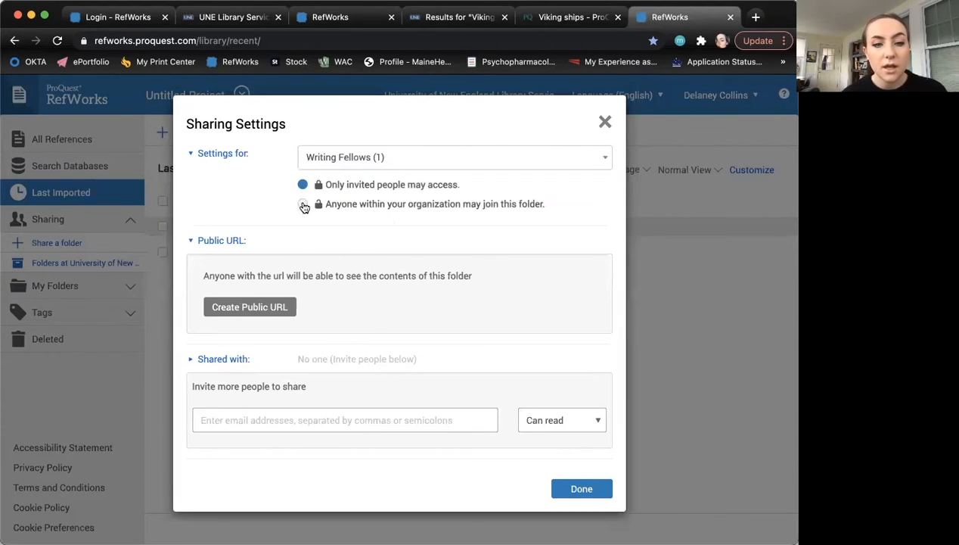
{"action": "left_click", "coordinate": [261, 306]}
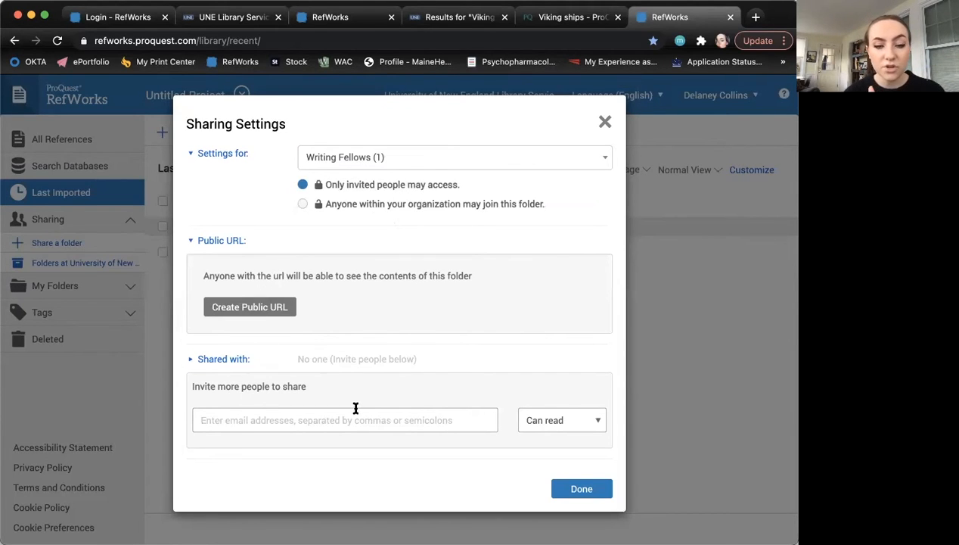
{"action": "left_click", "coordinate": [556, 419]}
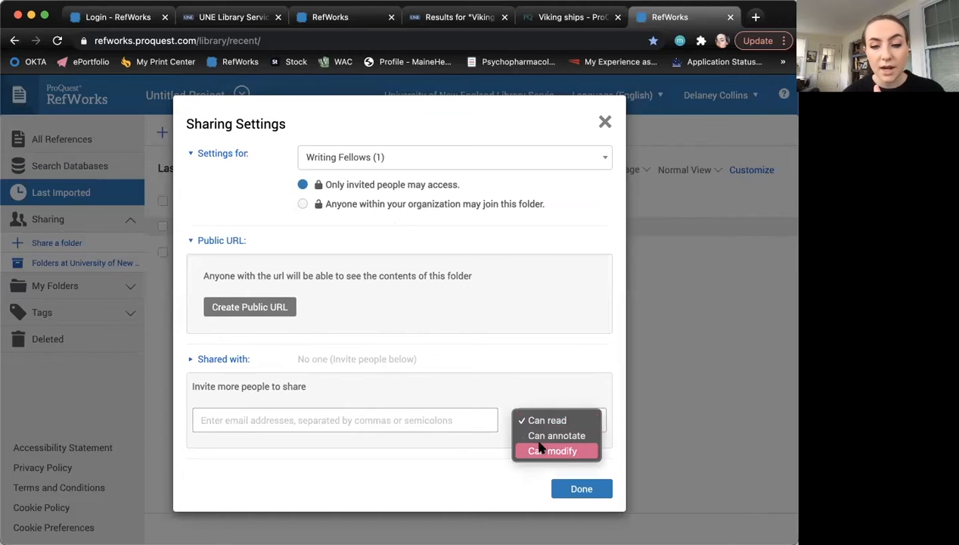
{"action": "left_click", "coordinate": [541, 452]}
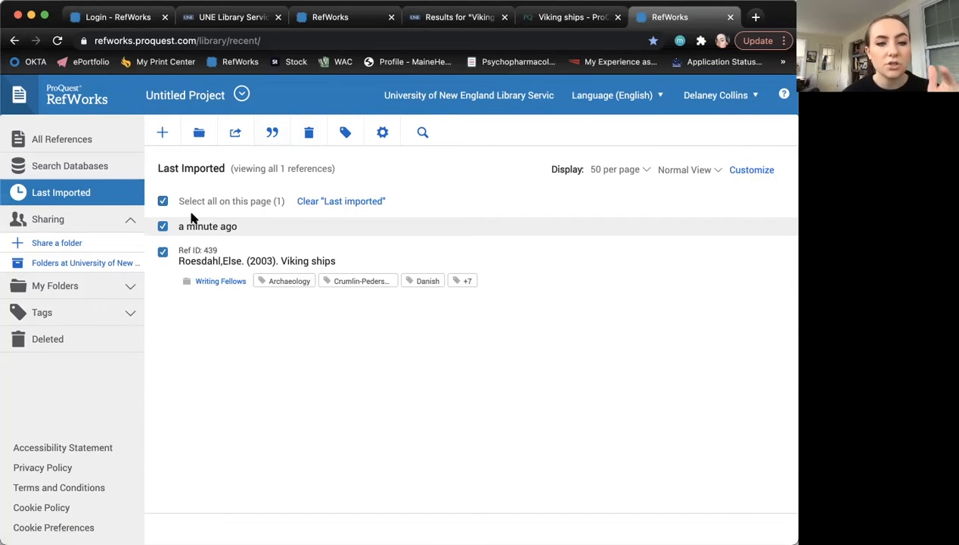
- Create a bibliography of the selected reference in Chicago 15th Edition (Author-Date System)
{"action": "left_click", "coordinate": [272, 136]}
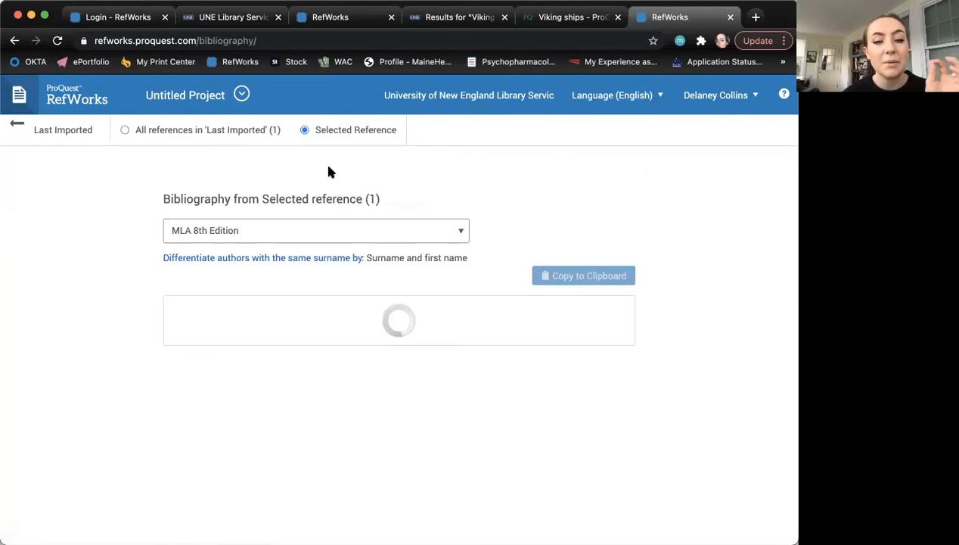
{"action": "left_click", "coordinate": [391, 236]}
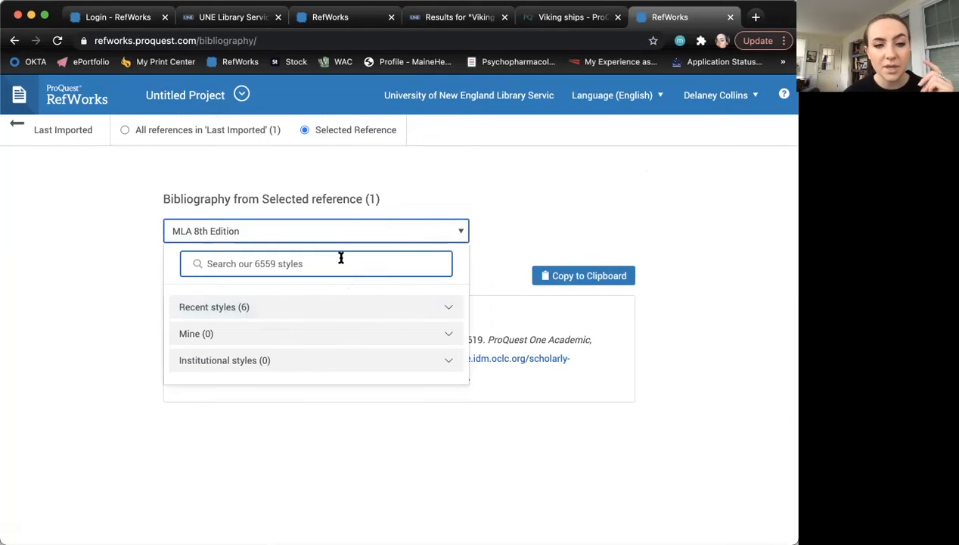
{"action": "left_click", "coordinate": [356, 231]}
{"action": "left_click", "coordinate": [390, 233]}
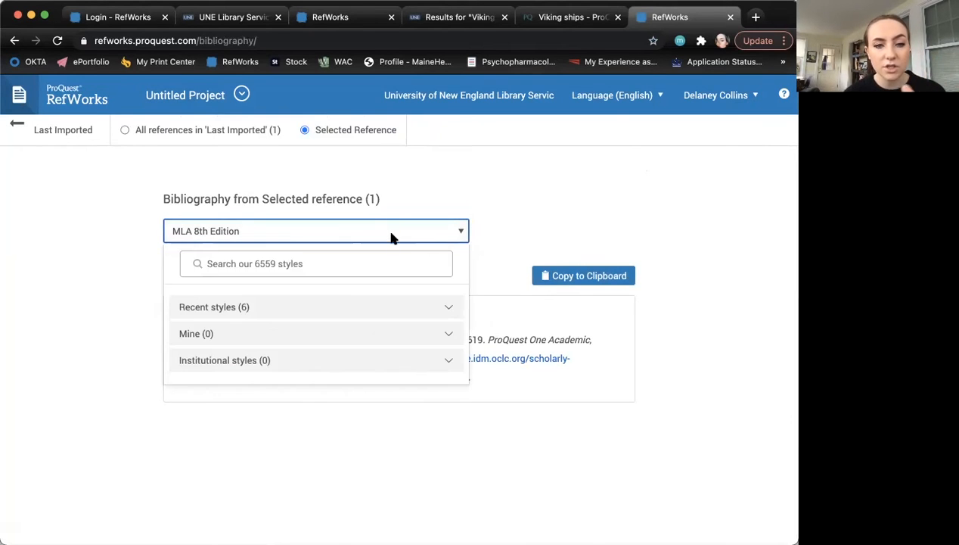
{"action": "left_click", "coordinate": [324, 262]}
{"action": "type", "text": "Chicag"}
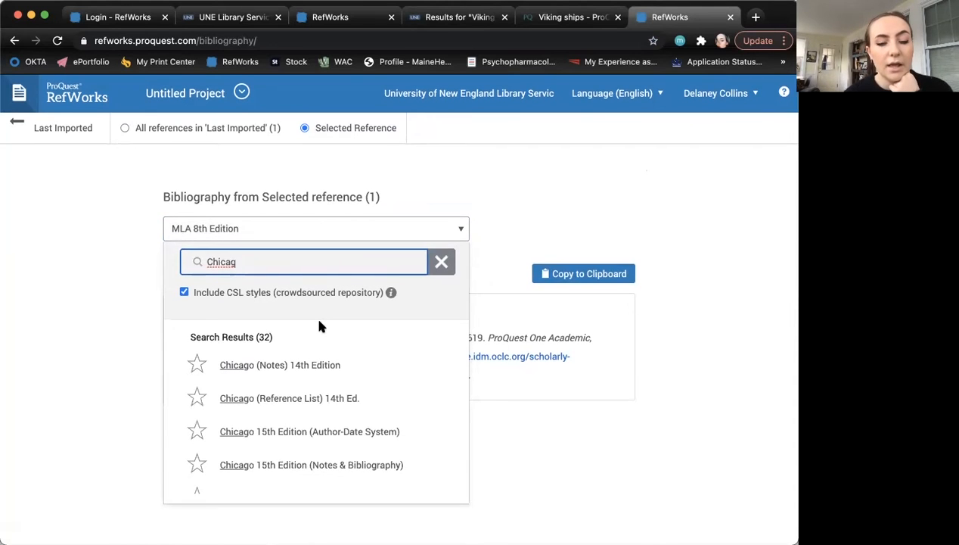
{"action": "scroll", "coordinate": [323, 404], "scroll_direction": "down", "scroll_amount": 3}
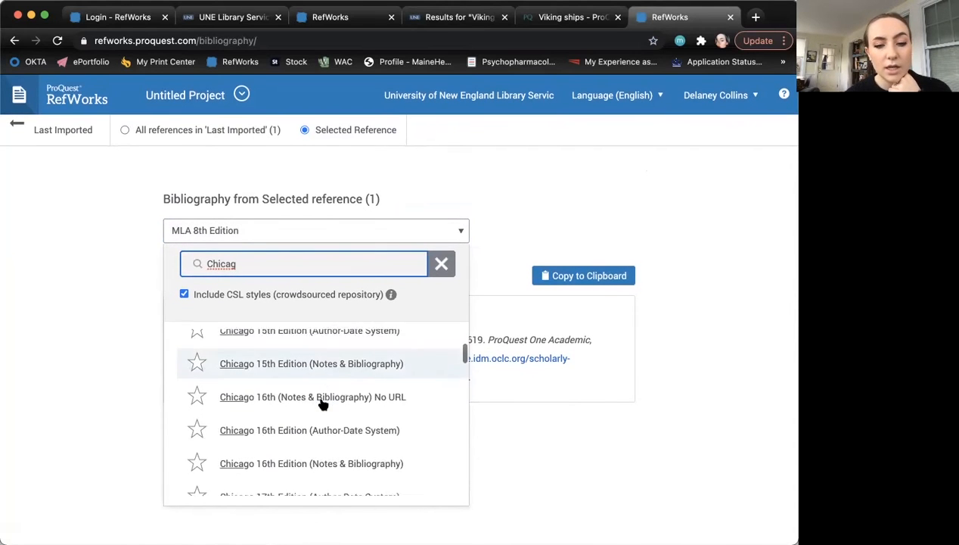
{"action": "scroll", "coordinate": [322, 386], "scroll_direction": "up", "scroll_amount": 1}
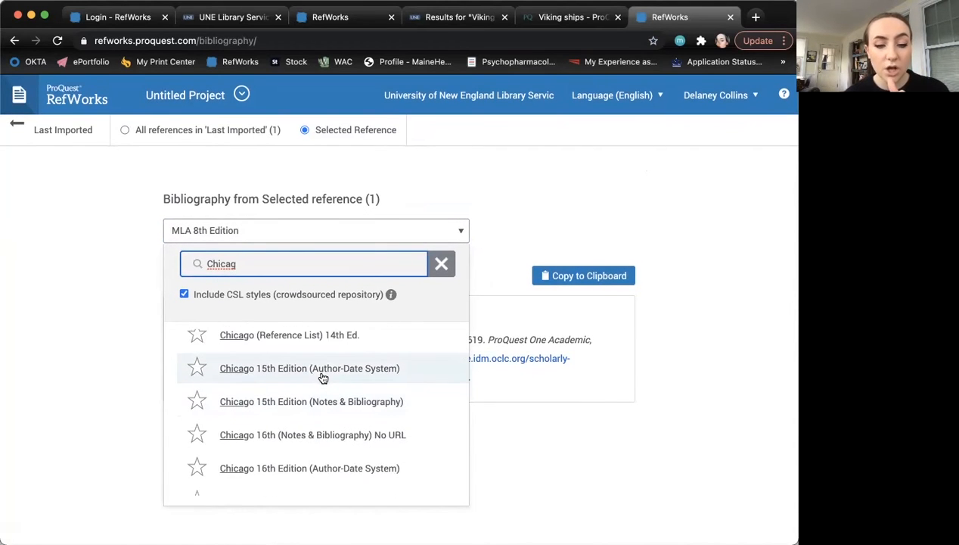
{"action": "left_click", "coordinate": [323, 370]}
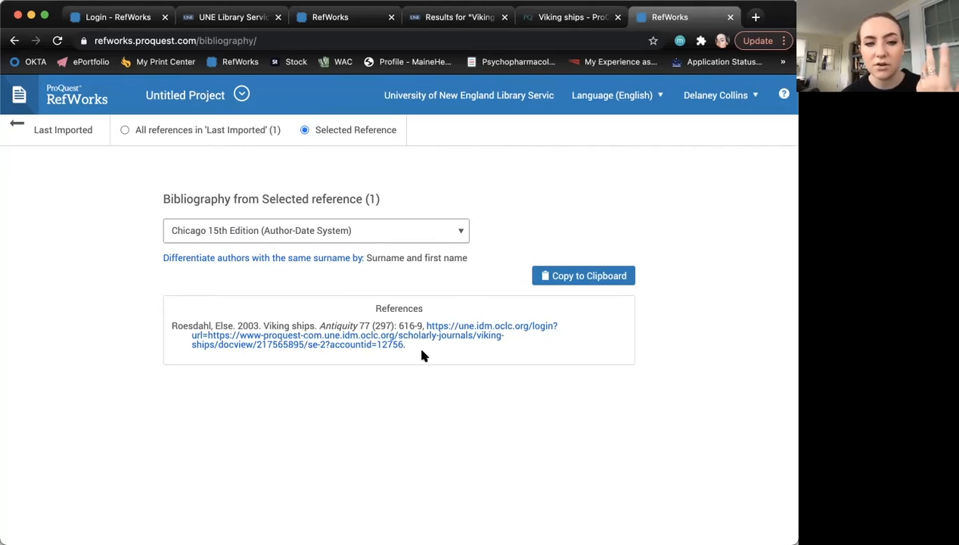
- Copy the formatted Roesdahl bibliography to the clipboard
{"action": "left_click_drag", "start_coordinate": [413, 348], "coordinate": [355, 302]}
{"action": "left_click", "coordinate": [583, 277]}
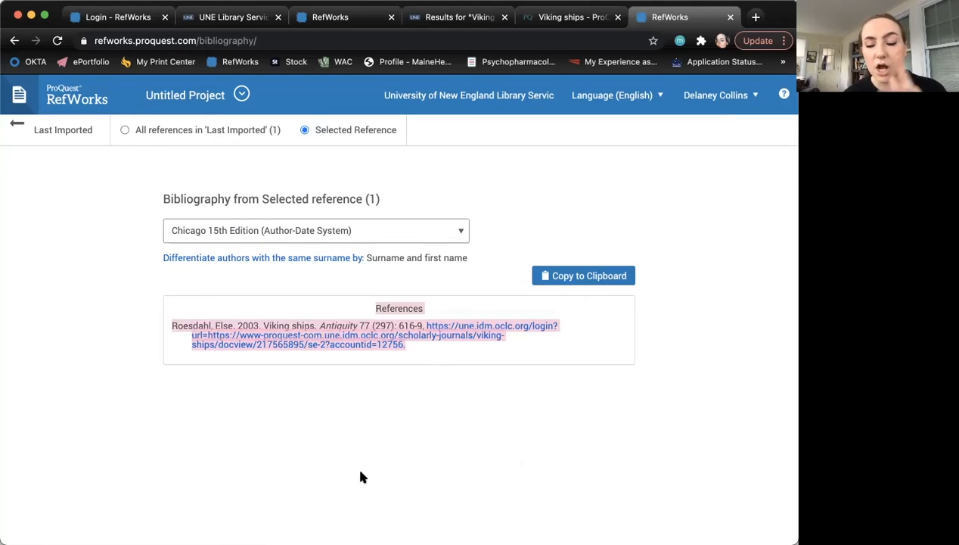
{"action": "left_click", "coordinate": [469, 372]}
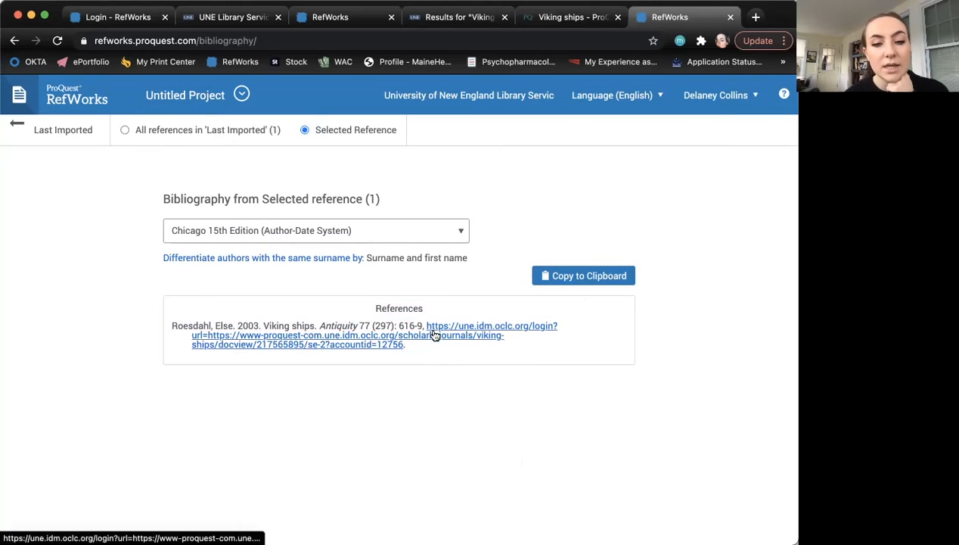
- Open the Viking ships reference's full details from Last Imported and review them
{"action": "left_click", "coordinate": [55, 137]}
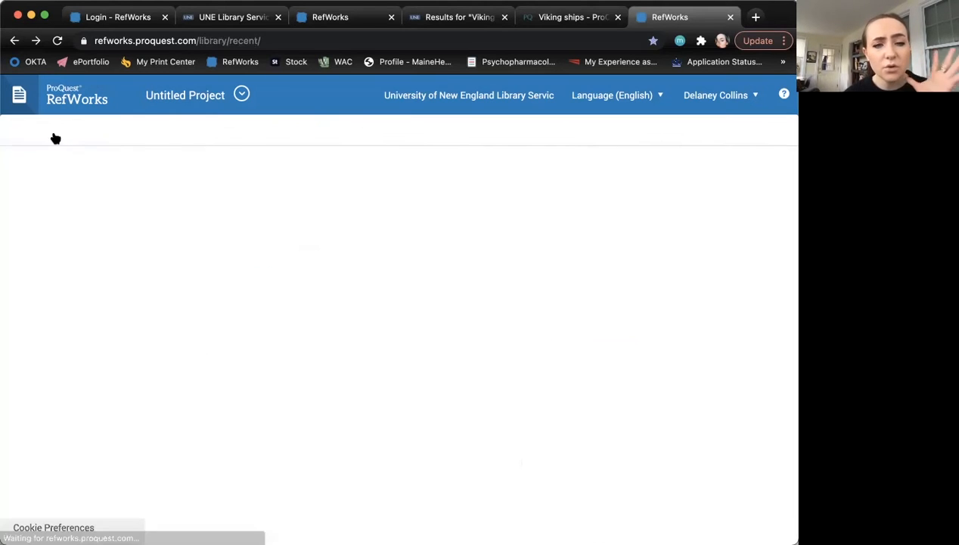
{"action": "left_click", "coordinate": [292, 260]}
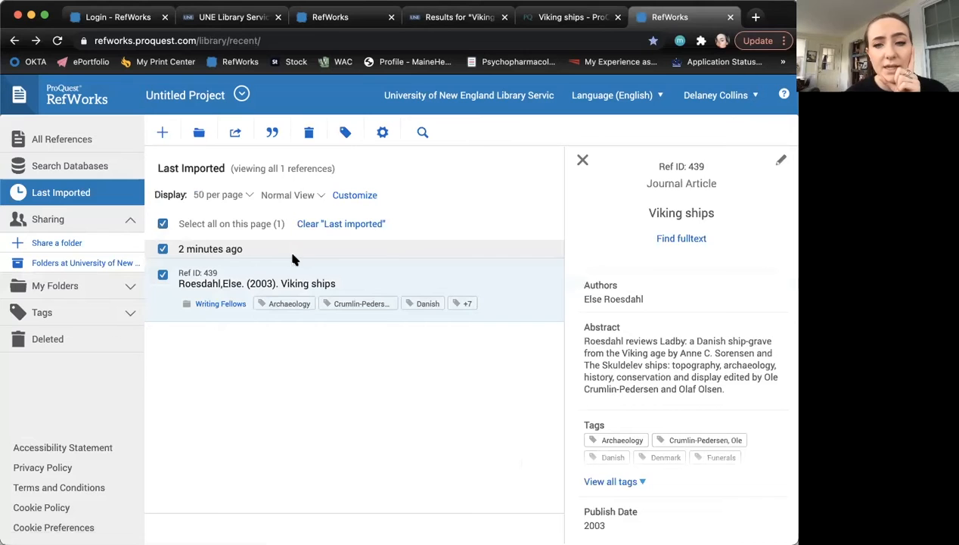
{"action": "scroll", "coordinate": [694, 329], "scroll_direction": "down", "scroll_amount": 1}
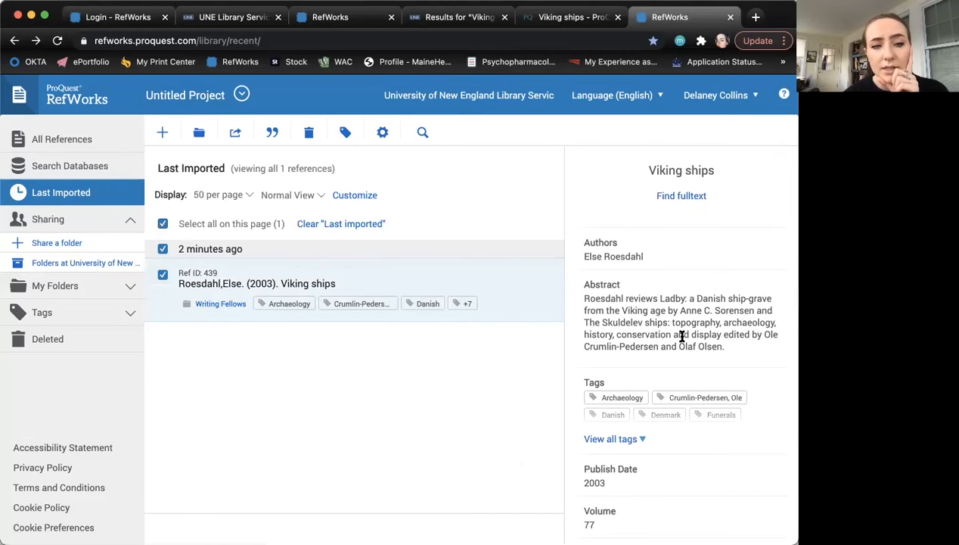
{"action": "scroll", "coordinate": [672, 310], "scroll_direction": "down", "scroll_amount": 5}
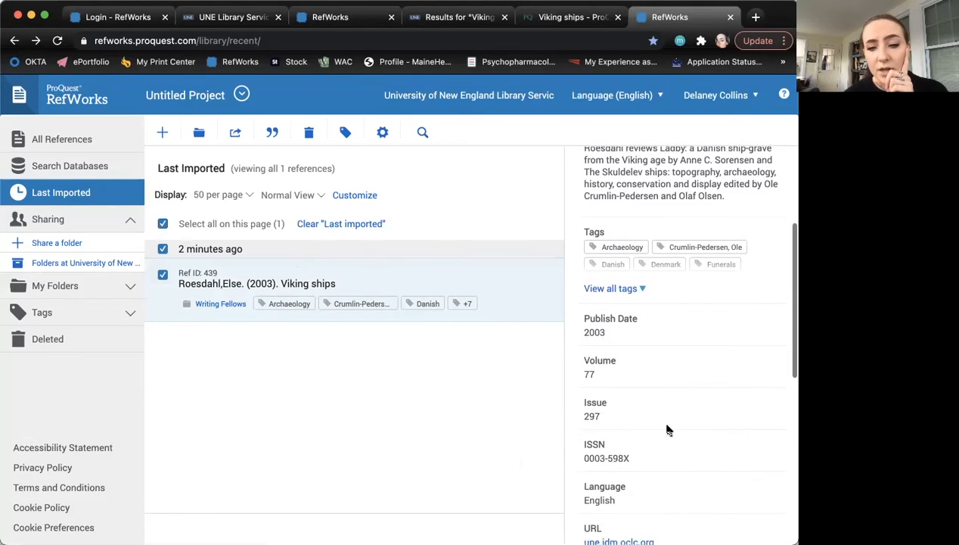
{"action": "scroll", "coordinate": [666, 426], "scroll_direction": "down", "scroll_amount": 4}
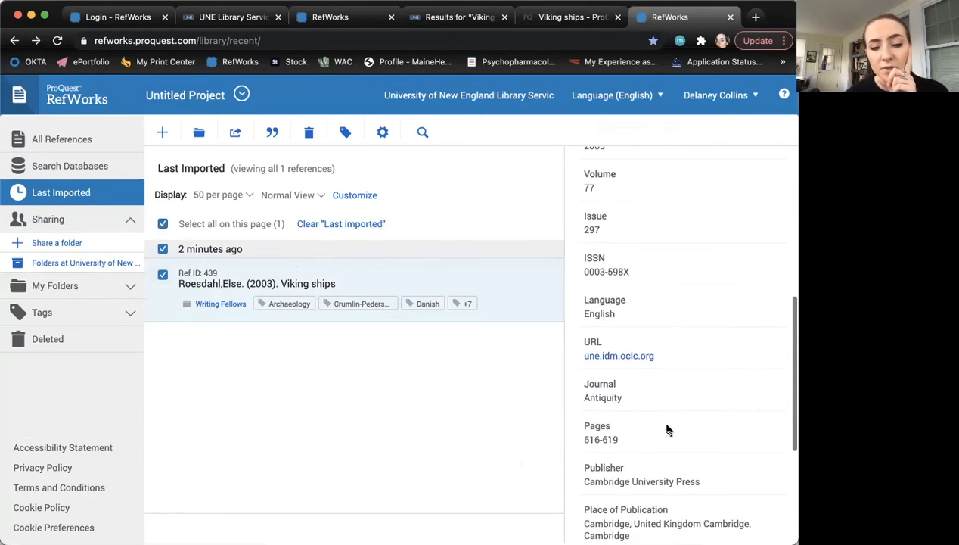
{"action": "scroll", "coordinate": [627, 453], "scroll_direction": "down", "scroll_amount": 6}
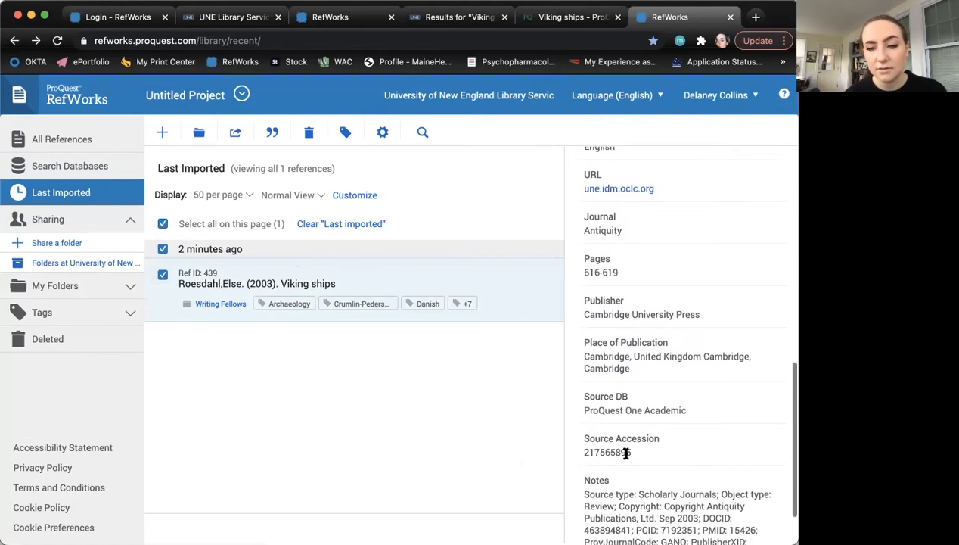
{"action": "scroll", "coordinate": [624, 454], "scroll_direction": "up", "scroll_amount": 15}
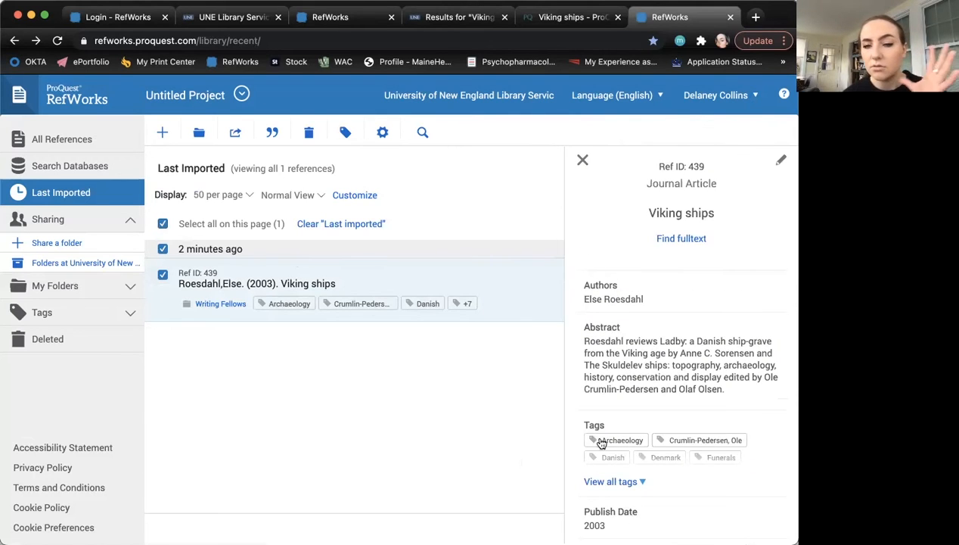
{"action": "scroll", "coordinate": [655, 458], "scroll_direction": "down", "scroll_amount": 10}
{"action": "scroll", "coordinate": [655, 454], "scroll_direction": "up", "scroll_amount": 5}
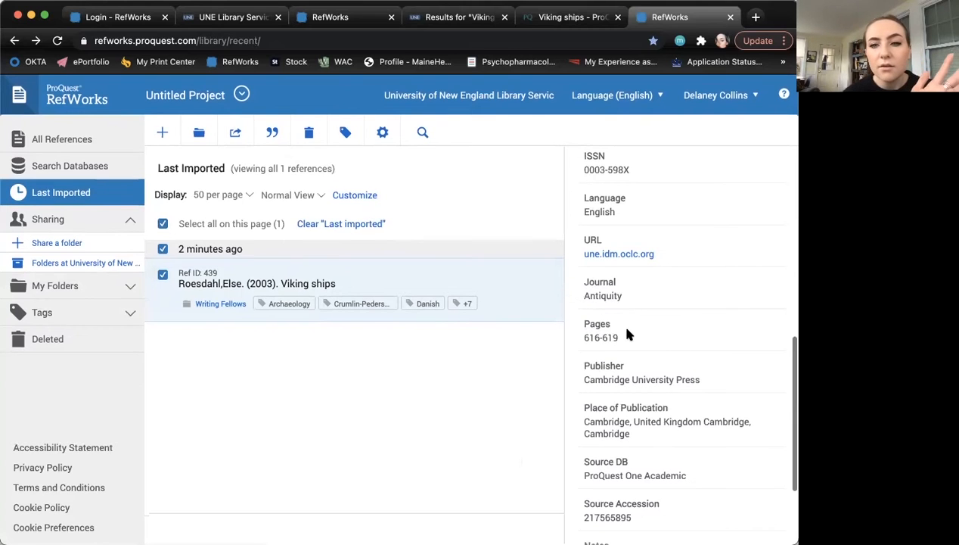
{"action": "scroll", "coordinate": [627, 330], "scroll_direction": "up", "scroll_amount": 6}
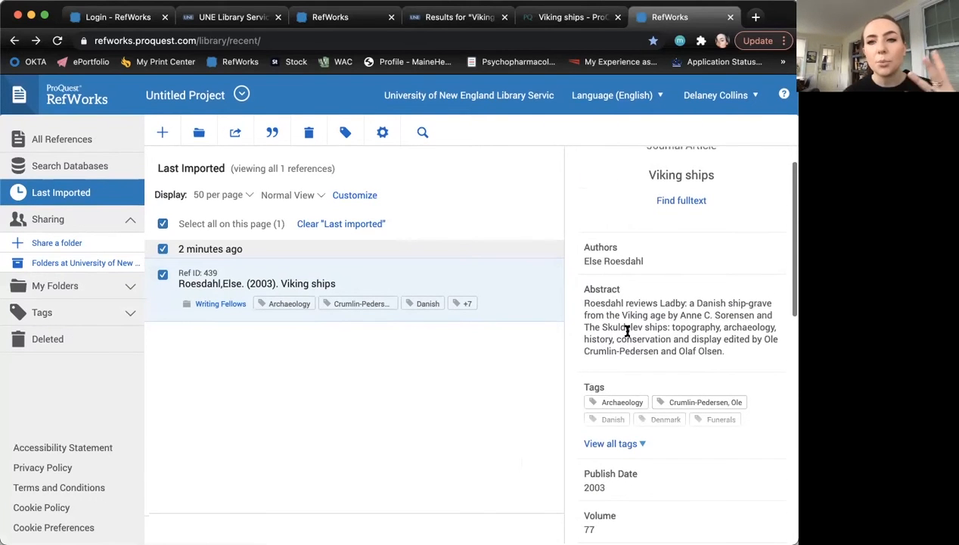
{"action": "scroll", "coordinate": [627, 330], "scroll_direction": "down", "scroll_amount": 4}
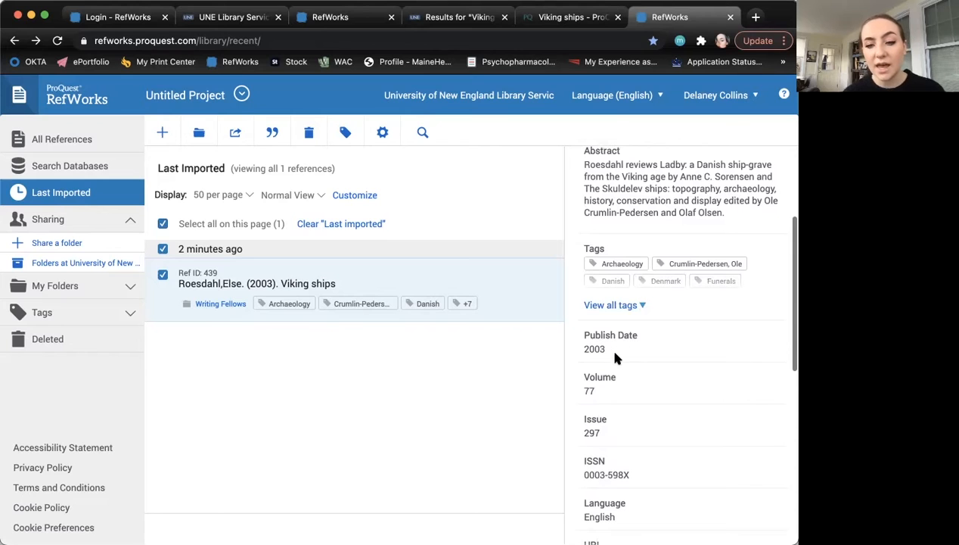
{"action": "scroll", "coordinate": [617, 358], "scroll_direction": "down", "scroll_amount": 2}
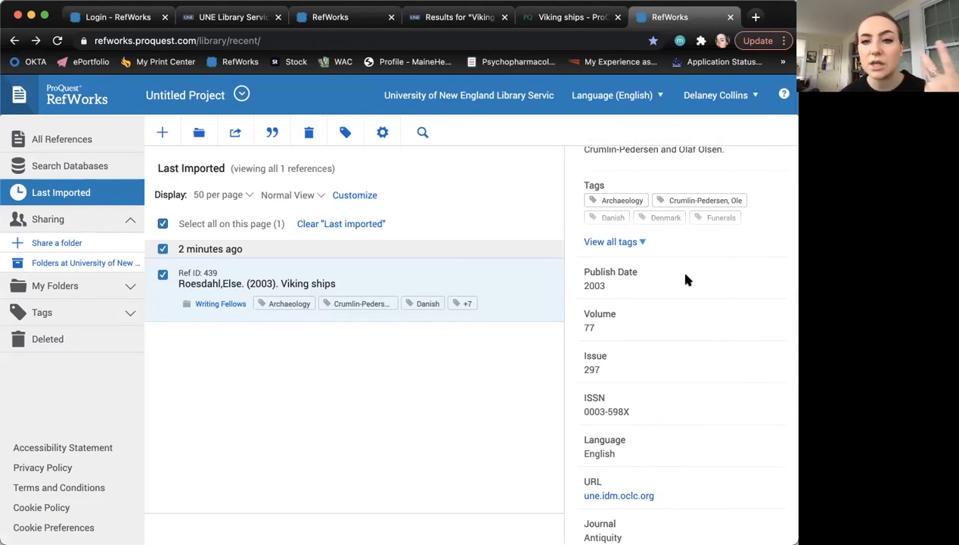
{"action": "scroll", "coordinate": [625, 292], "scroll_direction": "up", "scroll_amount": 7}
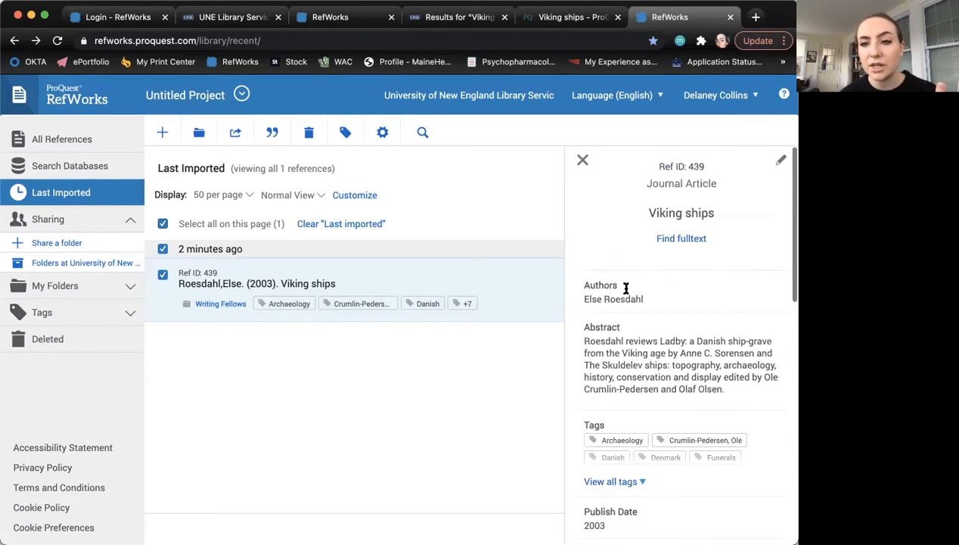
- Re-save the reference so the author reads 'Roesdahl, Else.', then deselect the imports
{"action": "left_click", "coordinate": [782, 165]}
{"action": "scroll", "coordinate": [601, 340], "scroll_direction": "down", "scroll_amount": 10}
{"action": "scroll", "coordinate": [605, 350], "scroll_direction": "up", "scroll_amount": 10}
{"action": "left_click", "coordinate": [721, 131]}
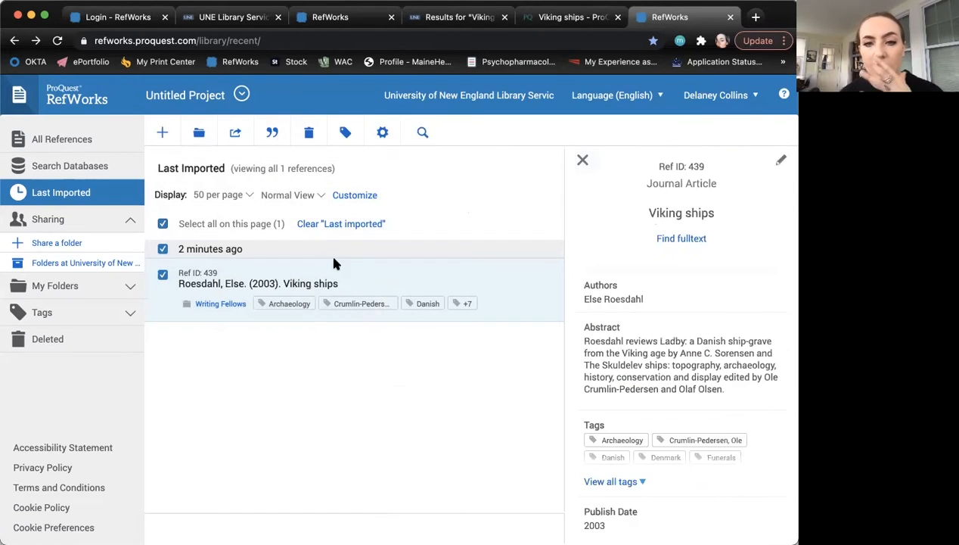
{"action": "left_click", "coordinate": [583, 161]}
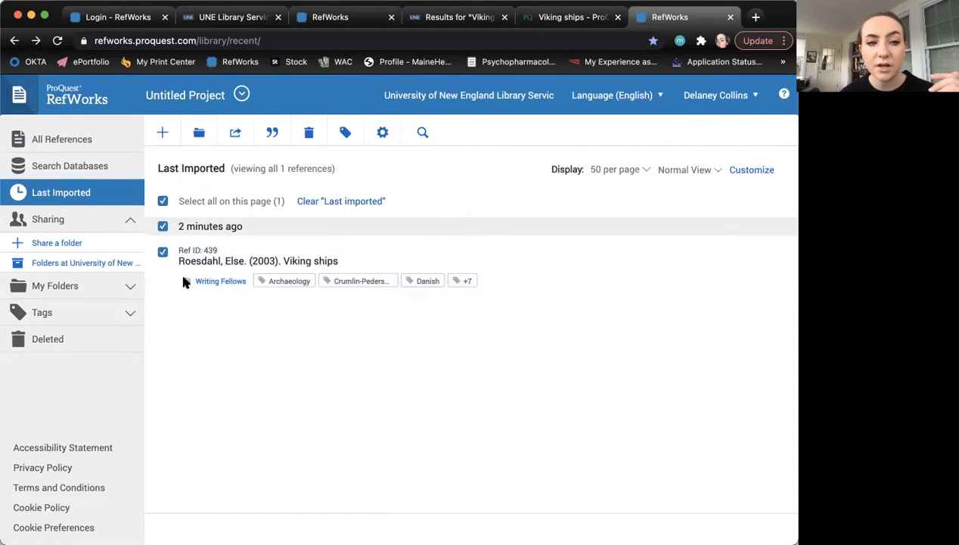
{"action": "left_click", "coordinate": [163, 226]}
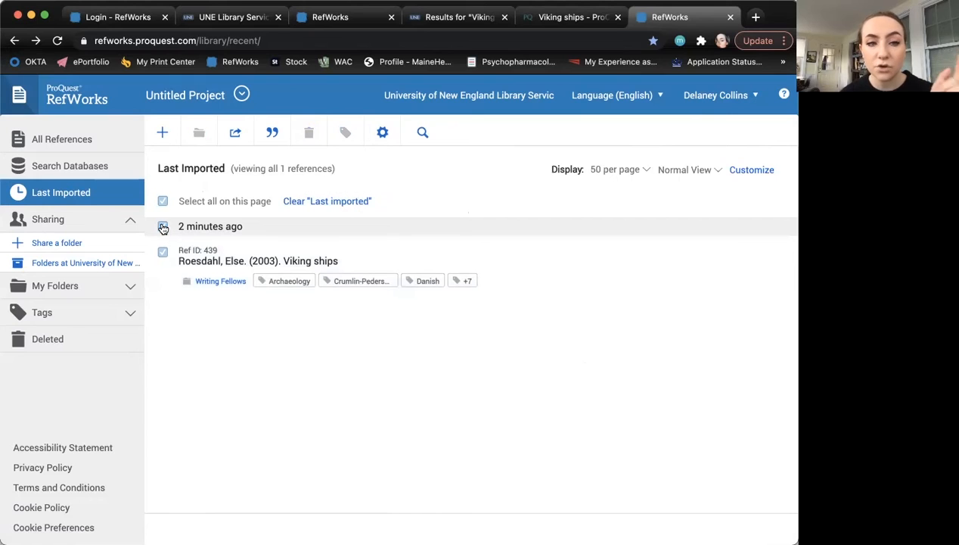
- Start a new manually entered RefWorks reference of type Book, then return to the ProQuest Viking ships article
{"action": "left_click", "coordinate": [159, 130]}
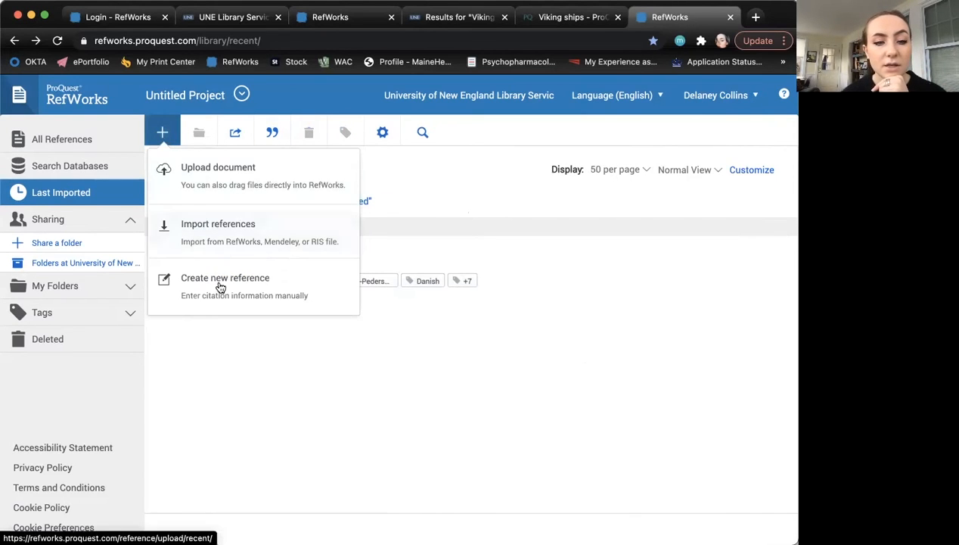
{"action": "left_click", "coordinate": [220, 286]}
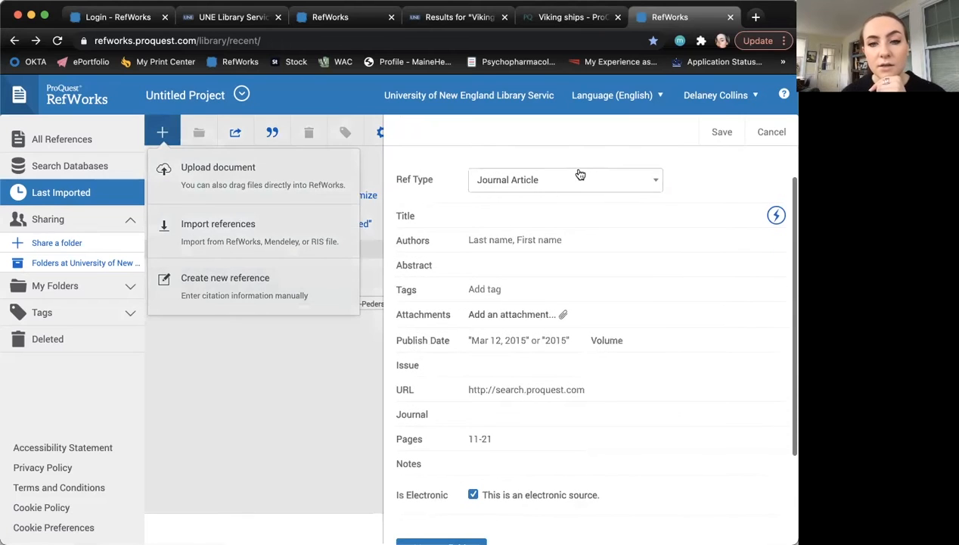
{"action": "left_click", "coordinate": [580, 175]}
{"action": "scroll", "coordinate": [528, 318], "scroll_direction": "down", "scroll_amount": 1}
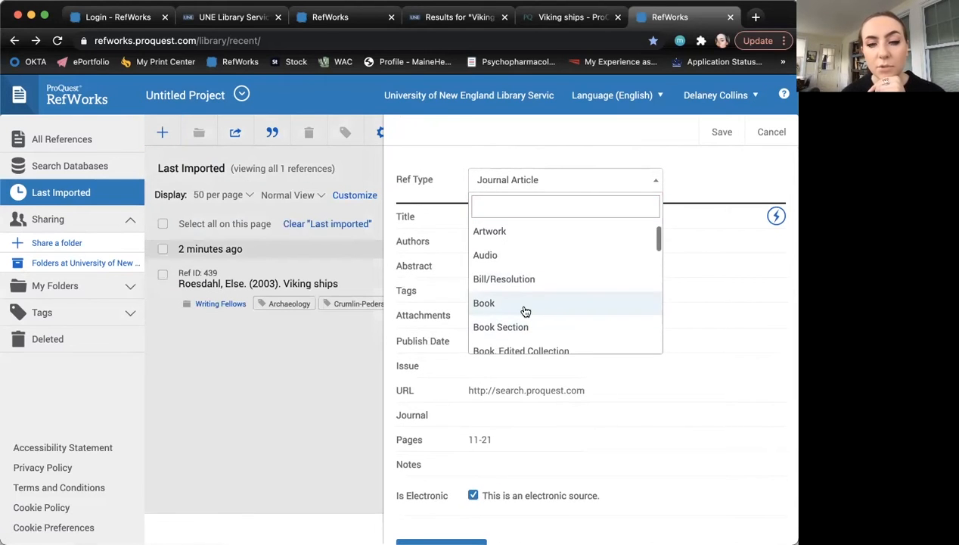
{"action": "left_click", "coordinate": [526, 306]}
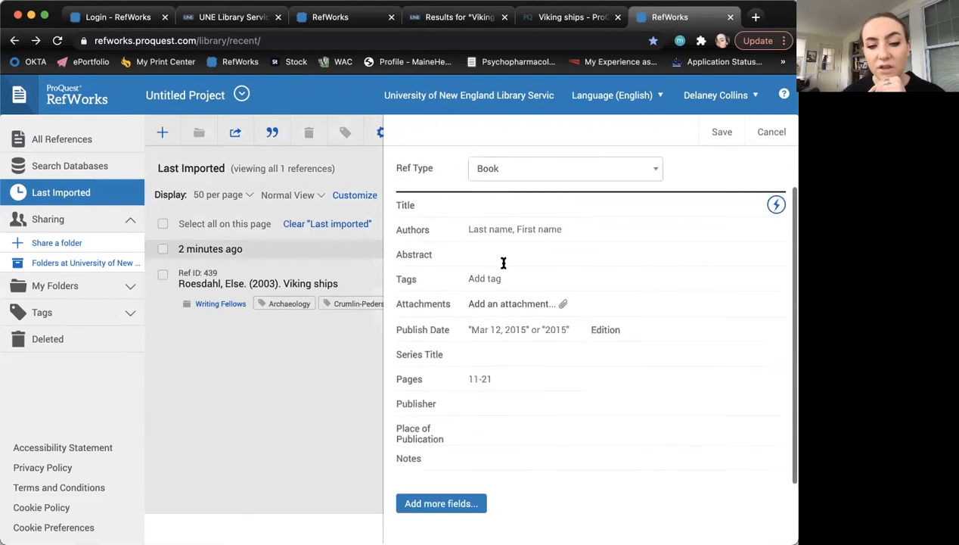
{"action": "left_click", "coordinate": [573, 16]}
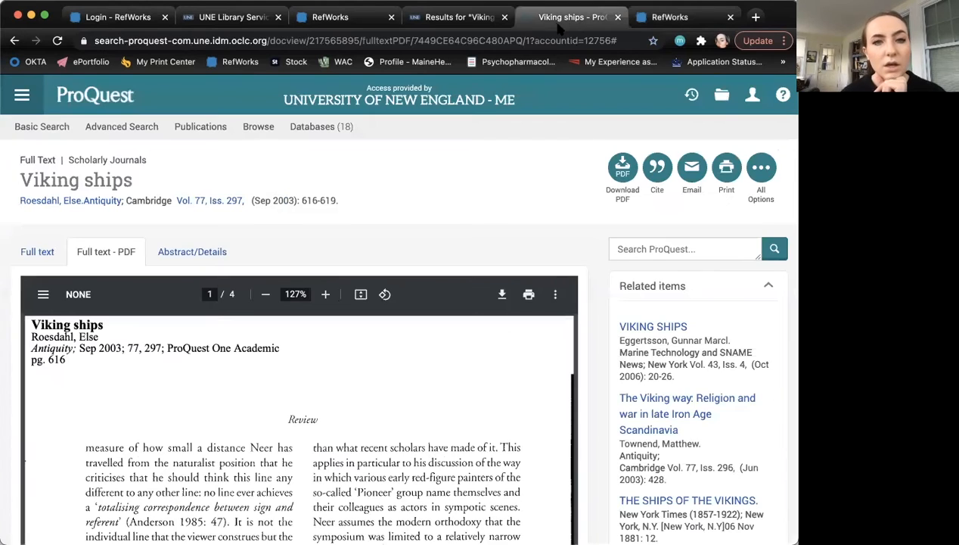
- On Taylor & Francis Online, bring up the Download Citation page for The World in the Viking Age review
{"action": "left_click", "coordinate": [15, 41]}
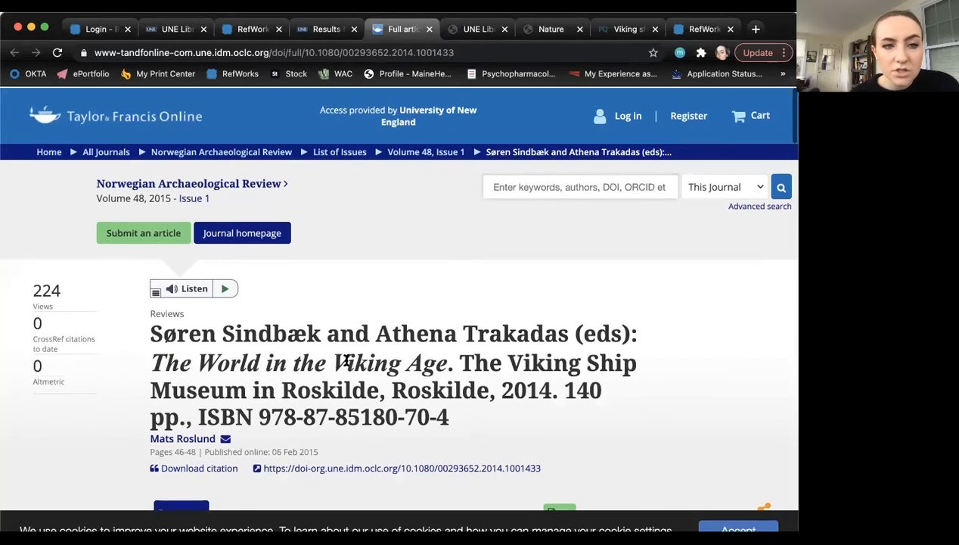
{"action": "scroll", "coordinate": [342, 342], "scroll_direction": "down", "scroll_amount": 10}
{"action": "scroll", "coordinate": [446, 327], "scroll_direction": "up", "scroll_amount": 10}
{"action": "scroll", "coordinate": [446, 327], "scroll_direction": "down", "scroll_amount": 2}
{"action": "scroll", "coordinate": [447, 330], "scroll_direction": "down", "scroll_amount": 3}
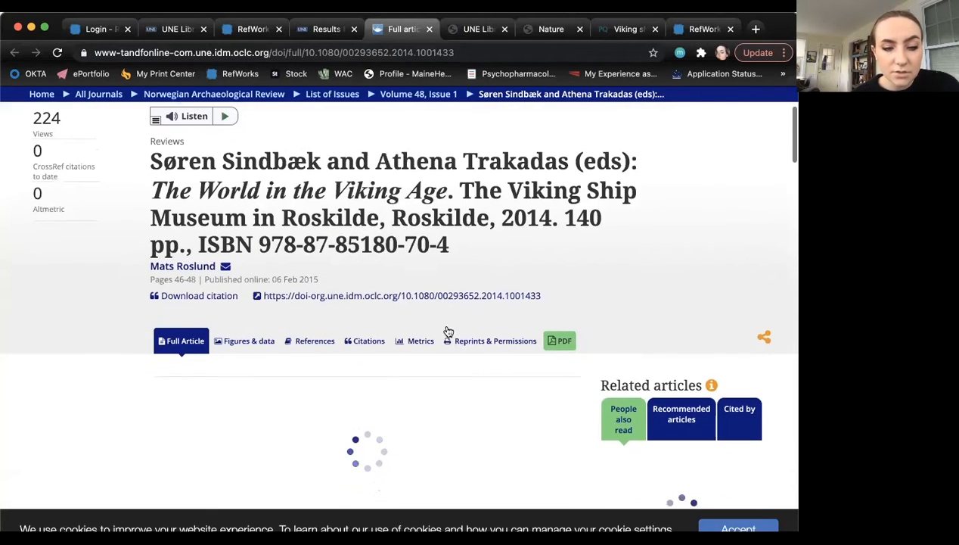
{"action": "scroll", "coordinate": [306, 439], "scroll_direction": "up", "scroll_amount": 3}
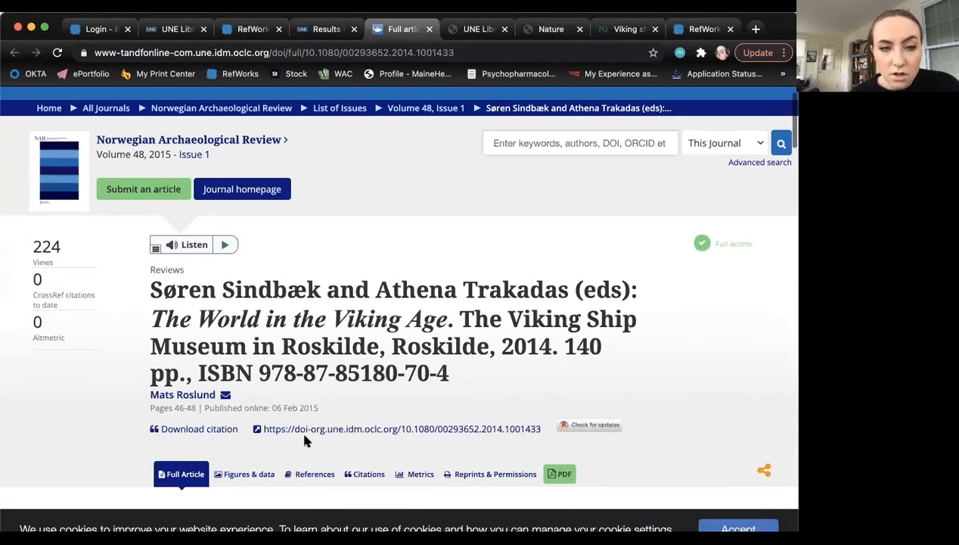
{"action": "scroll", "coordinate": [305, 440], "scroll_direction": "down", "scroll_amount": 1}
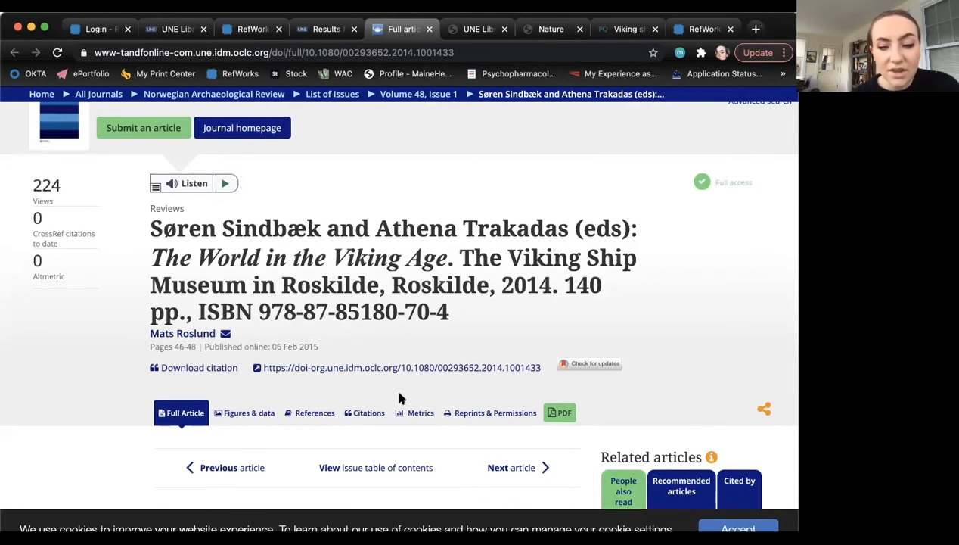
{"action": "scroll", "coordinate": [398, 396], "scroll_direction": "down", "scroll_amount": 2}
{"action": "left_click", "coordinate": [367, 331]}
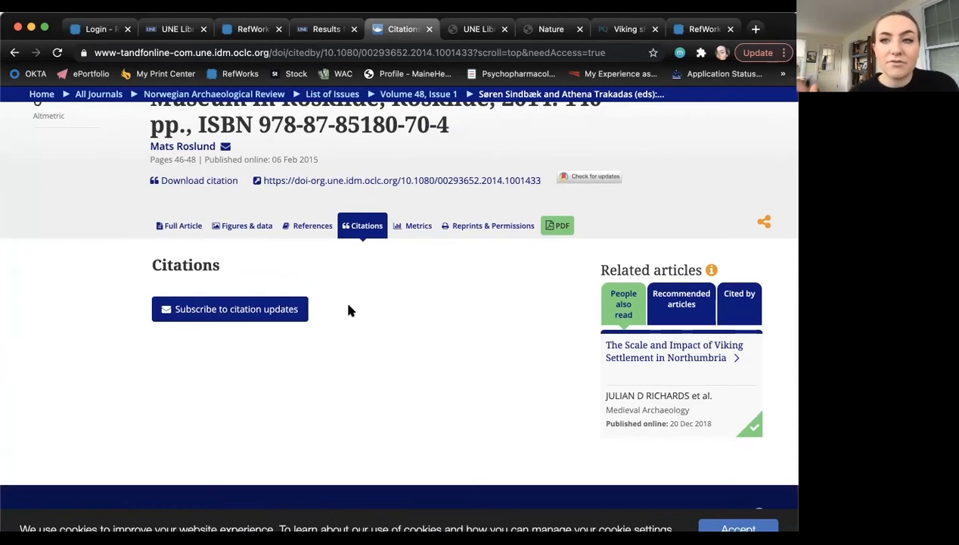
{"action": "left_click", "coordinate": [195, 183]}
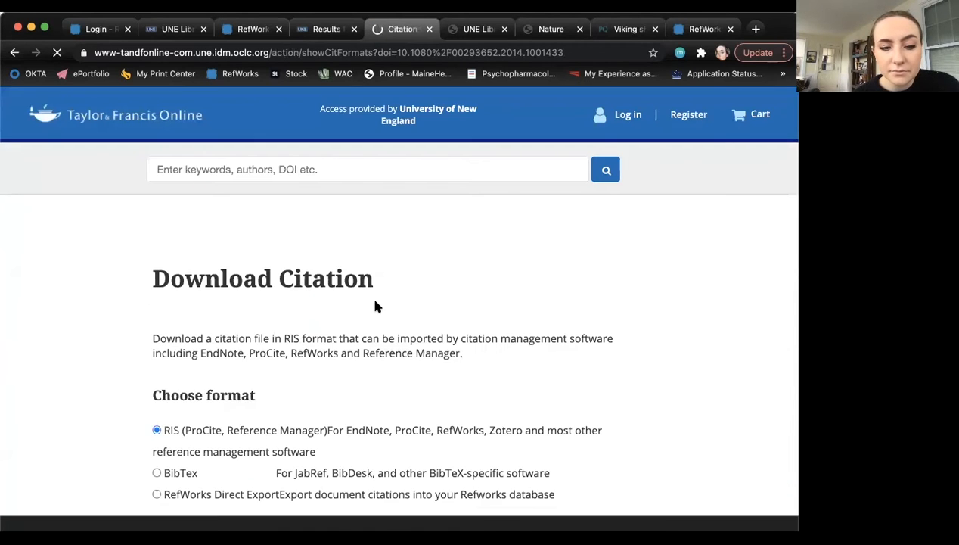
- Pick RIS format and RefWorks Direct Export for the review's citation
{"action": "scroll", "coordinate": [376, 305], "scroll_direction": "down", "scroll_amount": 5}
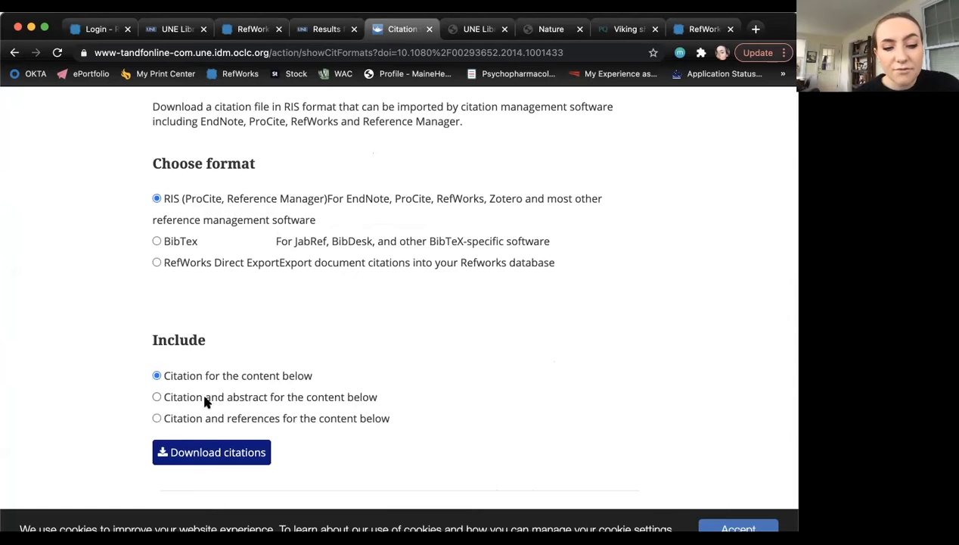
{"action": "left_click", "coordinate": [203, 454]}
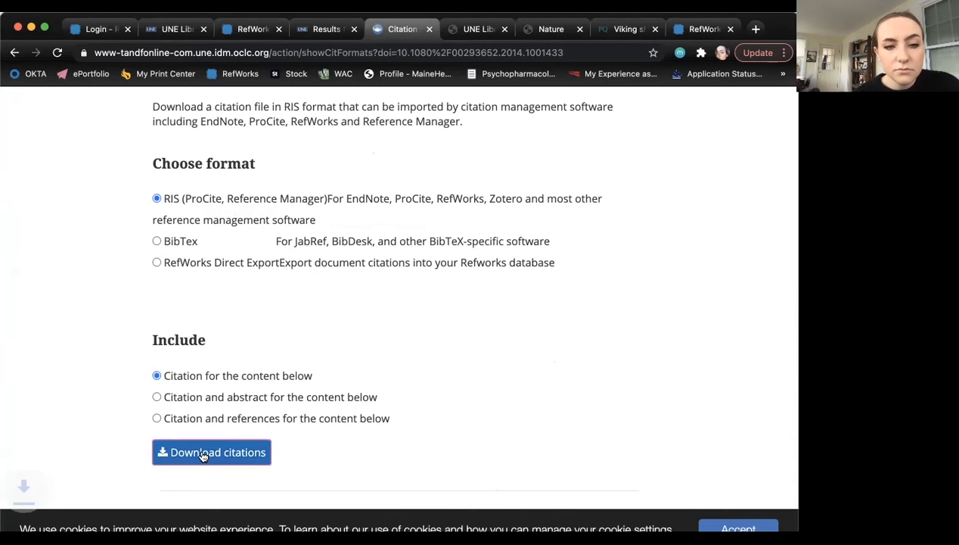
{"action": "left_click", "coordinate": [156, 262]}
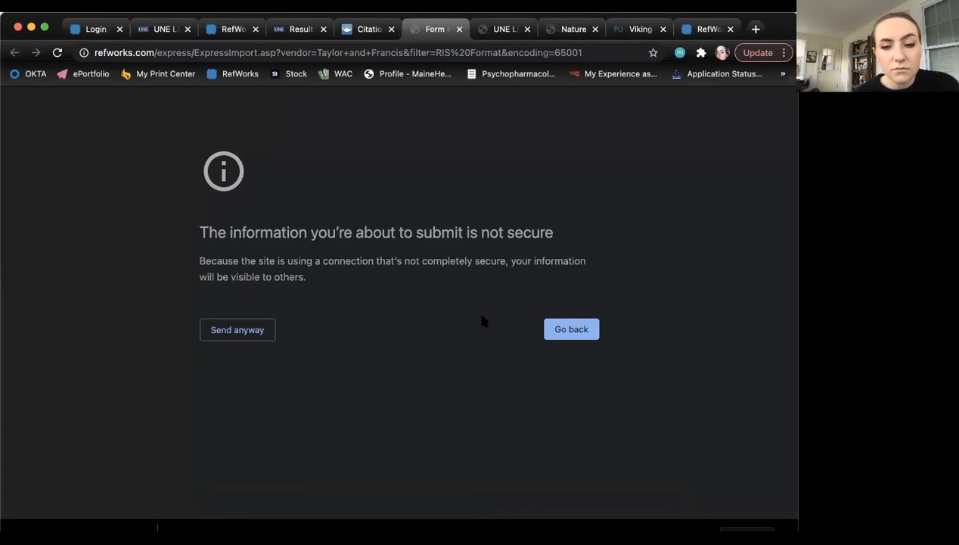
- Send the citation anyway and import it into Writing Fellows, closing the duplicate RefWorks and Login tabs
{"action": "left_click", "coordinate": [261, 331]}
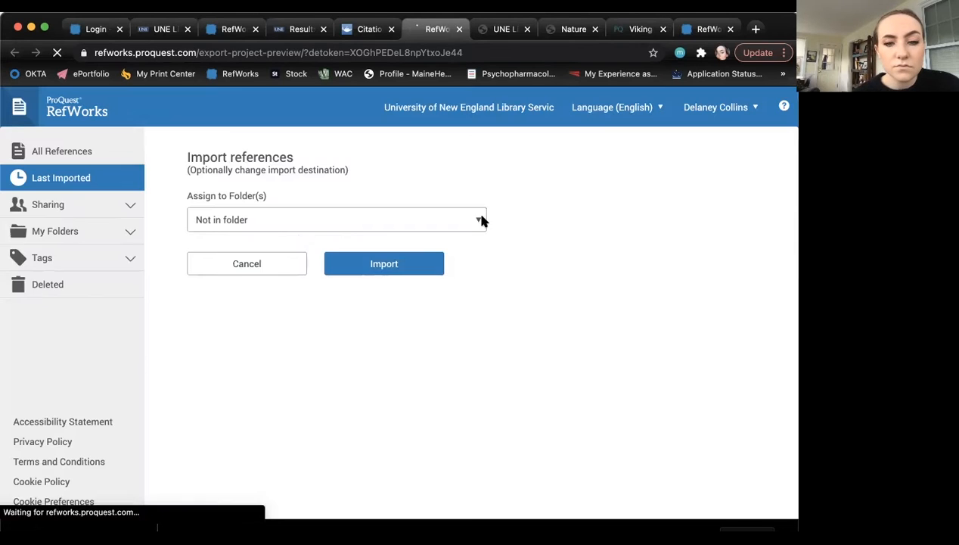
{"action": "left_click", "coordinate": [477, 219]}
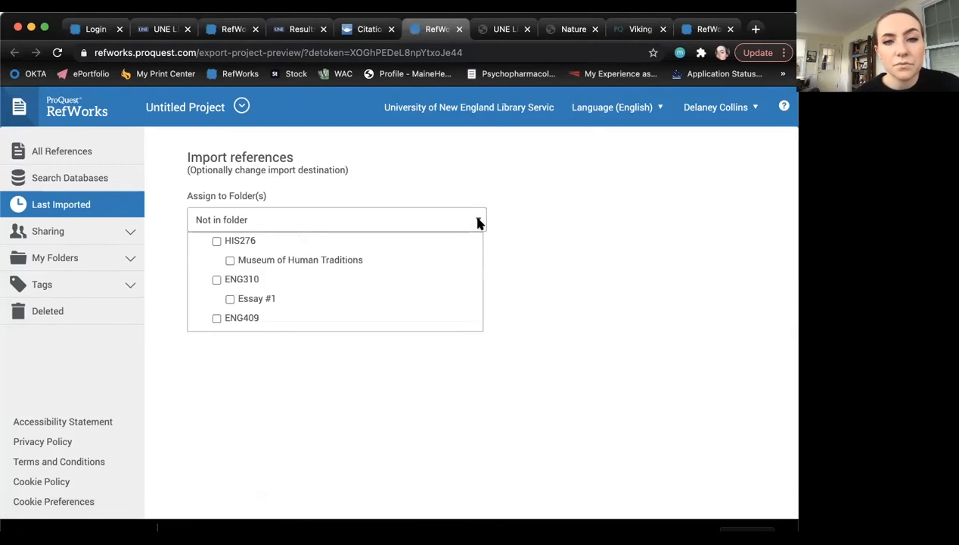
{"action": "scroll", "coordinate": [303, 299], "scroll_direction": "down", "scroll_amount": 5}
{"action": "left_click", "coordinate": [217, 313]}
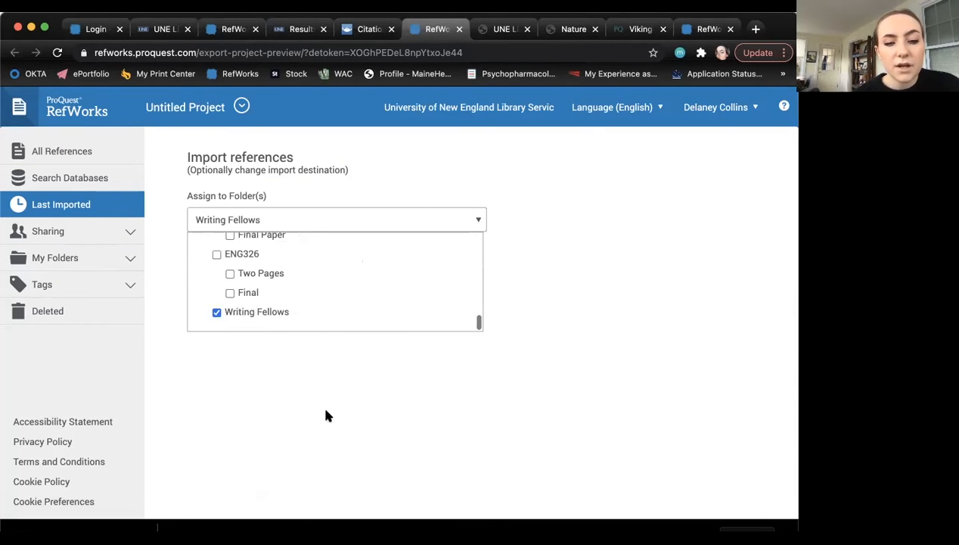
{"action": "left_click", "coordinate": [324, 408]}
{"action": "left_click", "coordinate": [381, 264]}
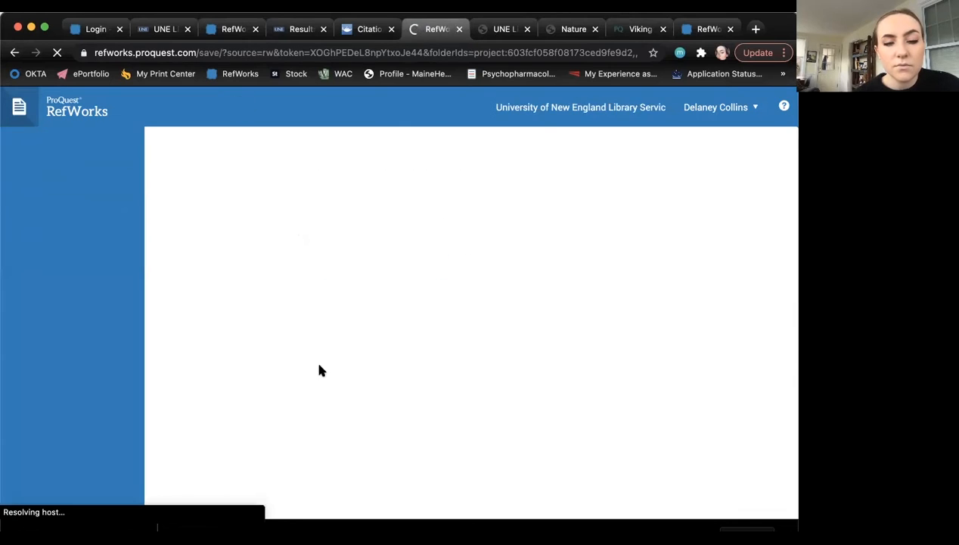
{"action": "left_click", "coordinate": [216, 217]}
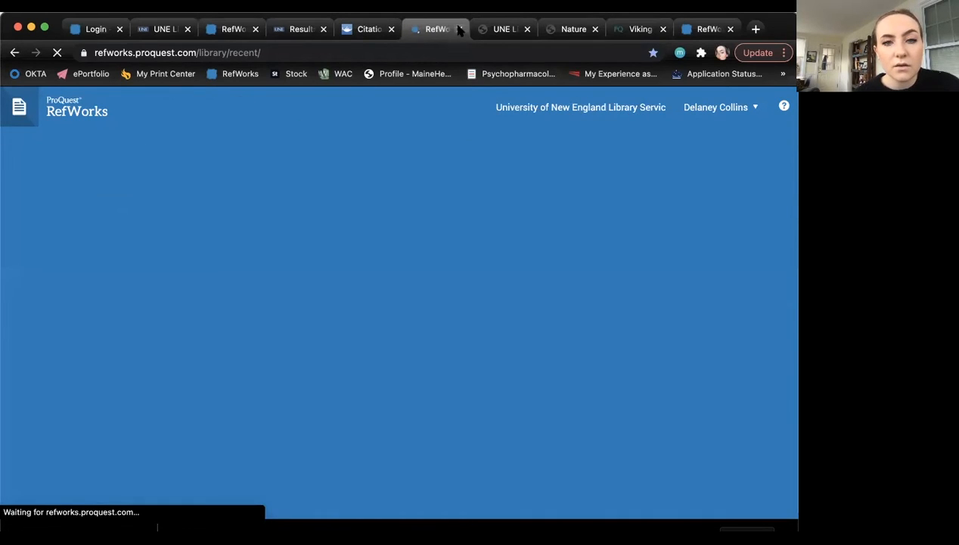
{"action": "left_click", "coordinate": [256, 29]}
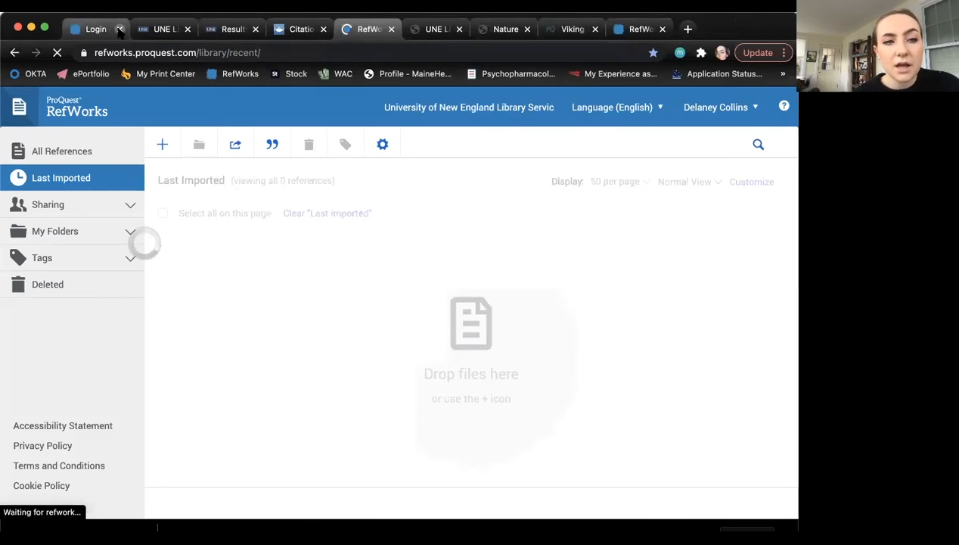
{"action": "left_click", "coordinate": [119, 29]}
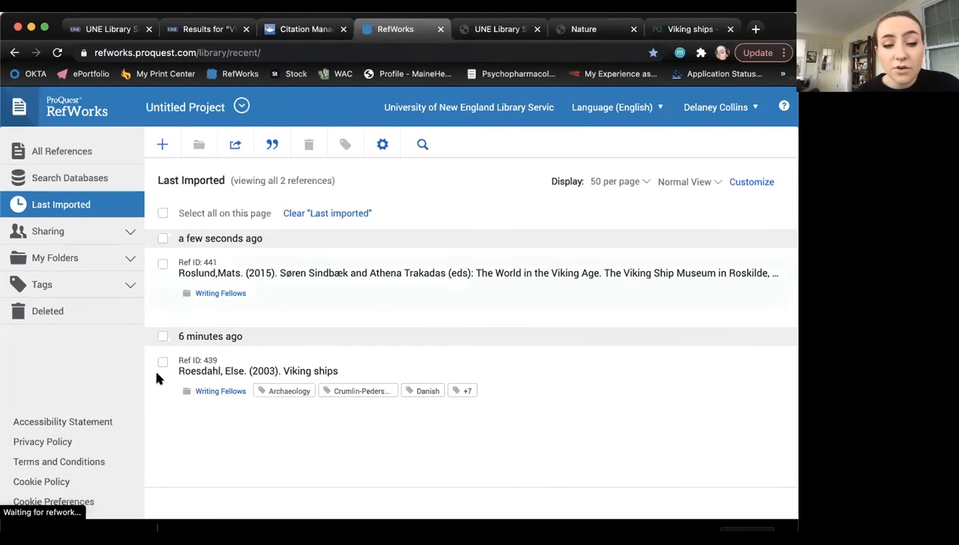
- Go to RefWorks' Import references page from the + menu
{"action": "left_click", "coordinate": [164, 145]}
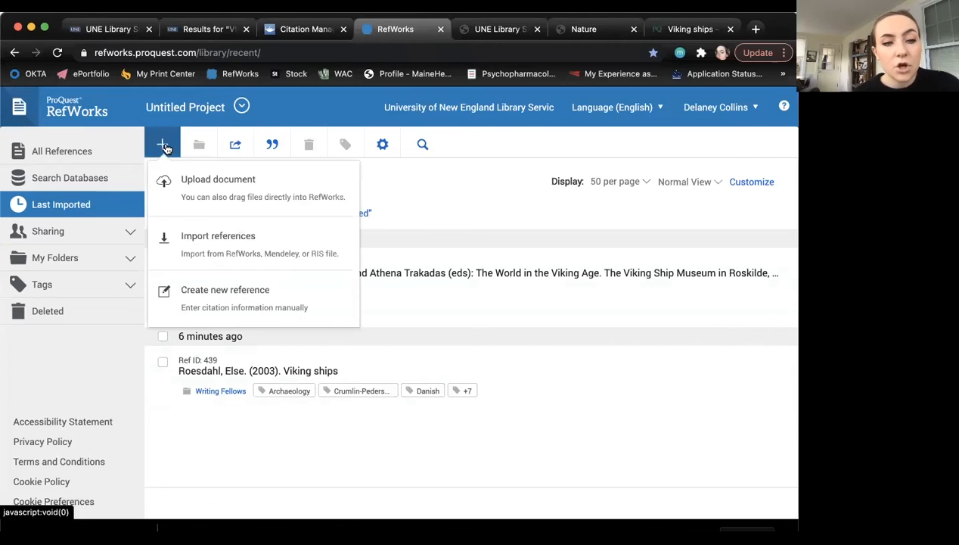
{"action": "left_click", "coordinate": [237, 237]}
{"action": "scroll", "coordinate": [336, 290], "scroll_direction": "down", "scroll_amount": 1}
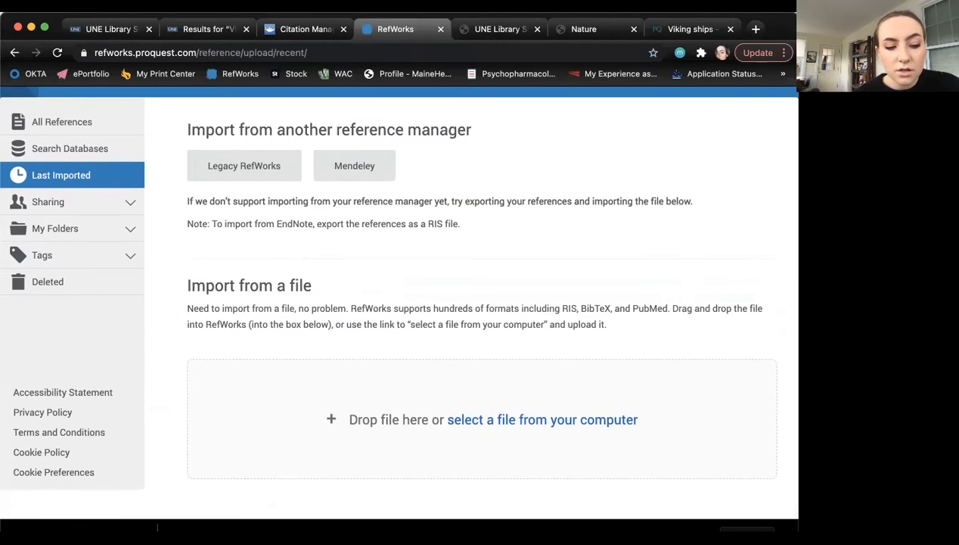
- Import tandf_sarc2048_46.ris from Finder as RIS into the Writing Fellows folder
{"action": "left_click", "coordinate": [29, 513]}
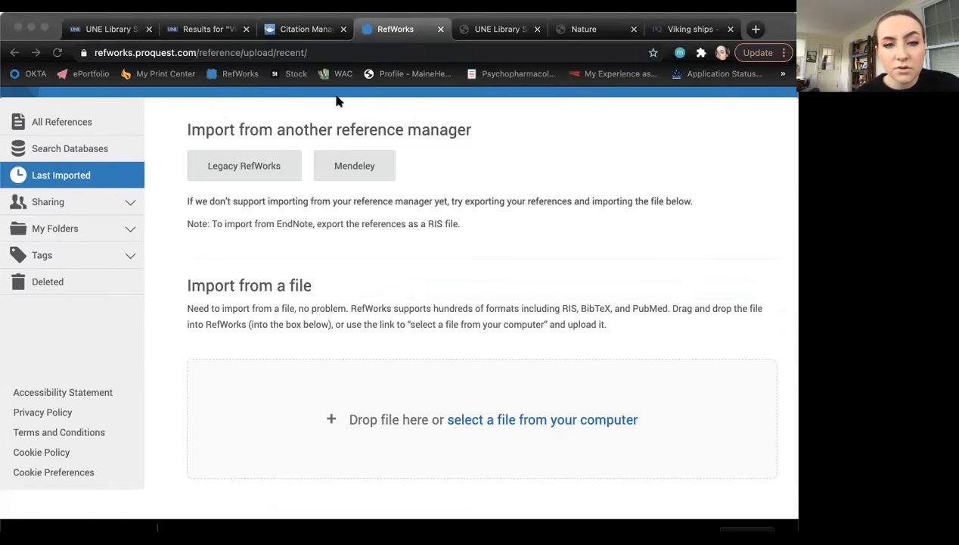
{"action": "left_click_drag", "start_coordinate": [336, 132], "coordinate": [392, 422]}
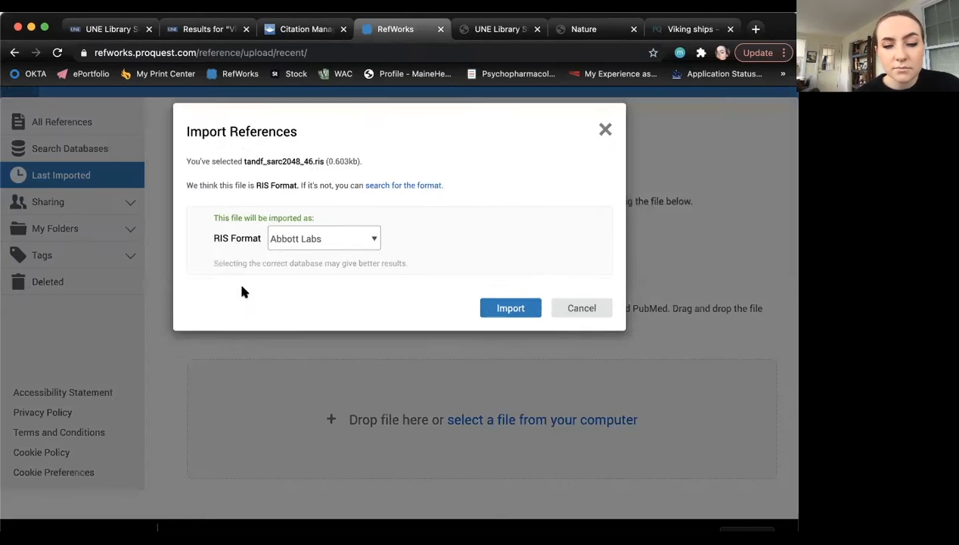
{"action": "left_click", "coordinate": [501, 312]}
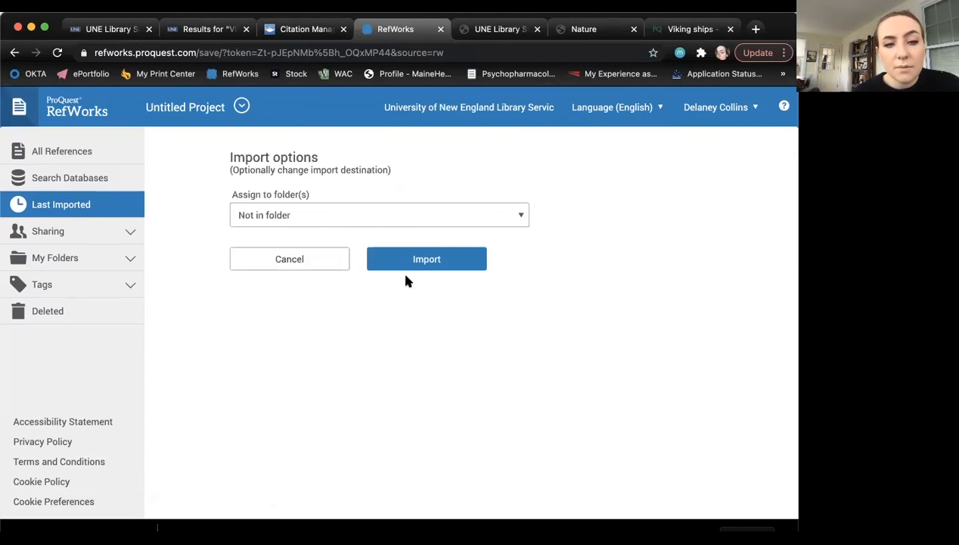
{"action": "left_click", "coordinate": [370, 217]}
{"action": "scroll", "coordinate": [295, 302], "scroll_direction": "down", "scroll_amount": 5}
{"action": "left_click", "coordinate": [259, 307]}
{"action": "left_click", "coordinate": [438, 254]}
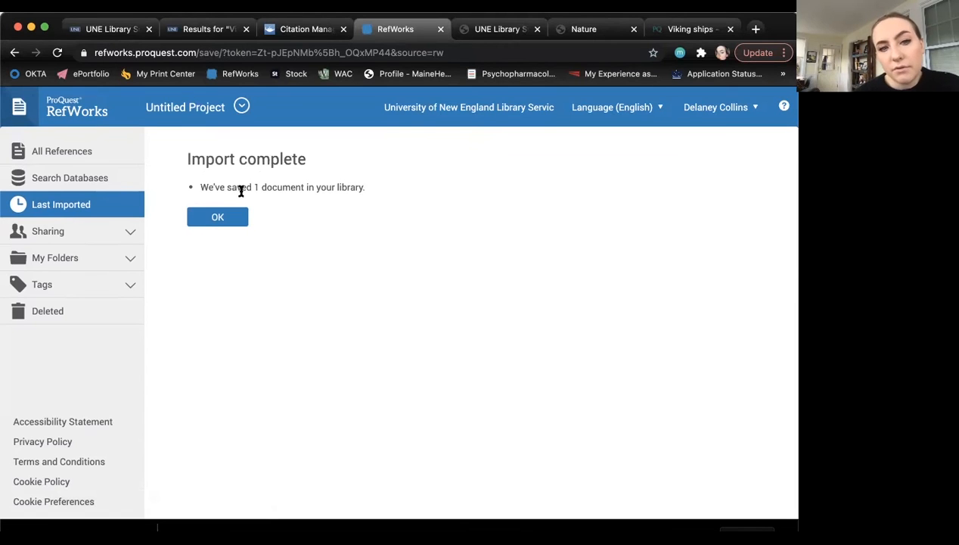
- Confirm the import, close the ProQuest Viking ships tab and return to the RefWorks library
{"action": "left_click", "coordinate": [237, 217]}
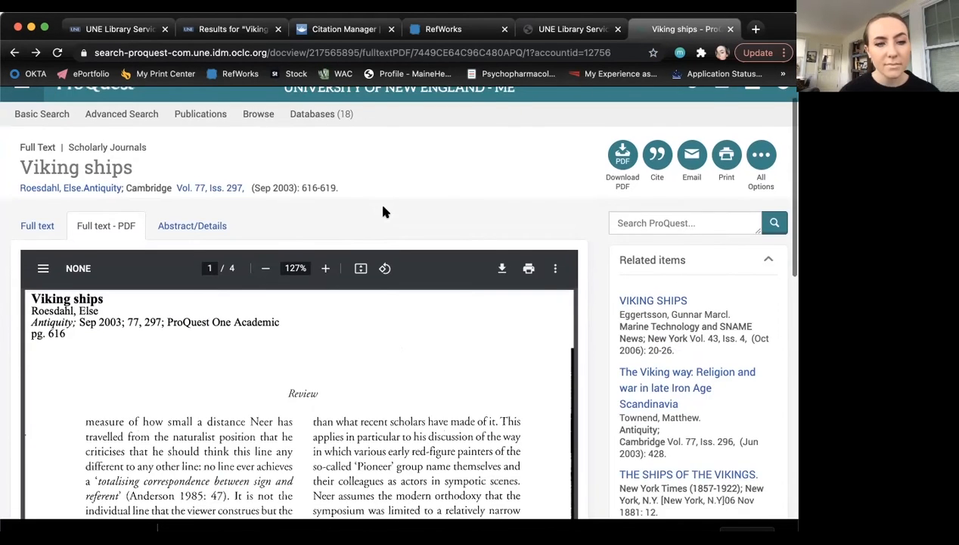
{"action": "scroll", "coordinate": [383, 212], "scroll_direction": "up", "scroll_amount": 1}
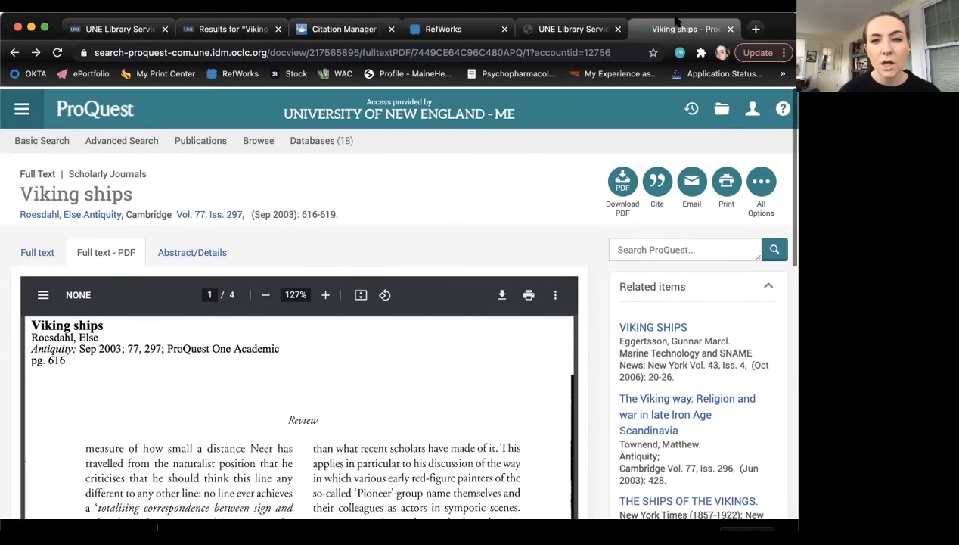
{"action": "left_click", "coordinate": [731, 28]}
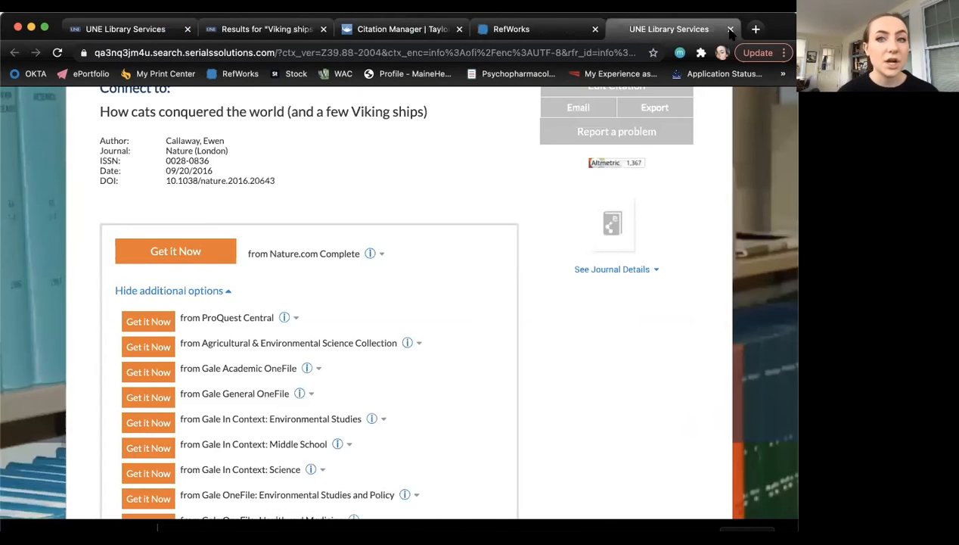
{"action": "left_click", "coordinate": [490, 36]}
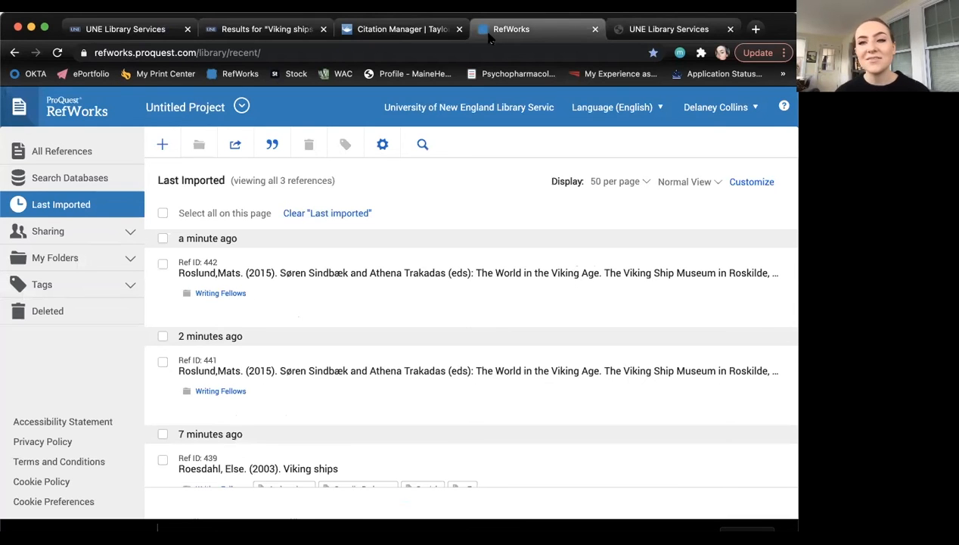
- Check reference 442's details and its full-text lookup, then close both
{"action": "left_click", "coordinate": [368, 276]}
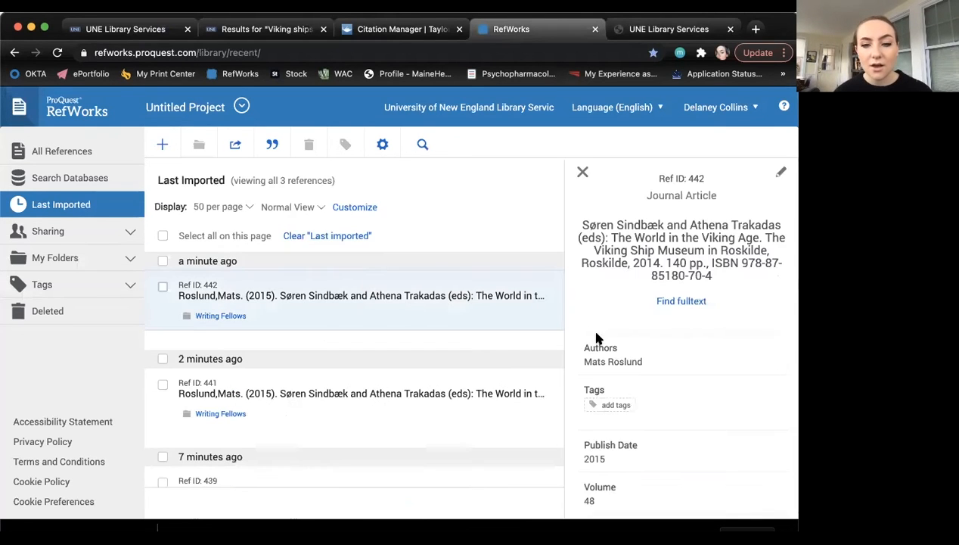
{"action": "left_click", "coordinate": [681, 301]}
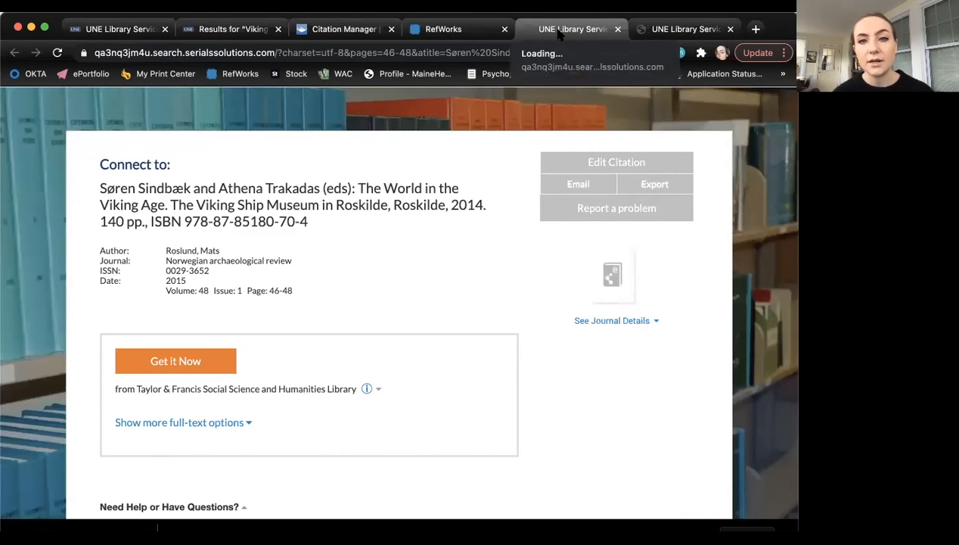
{"action": "left_click", "coordinate": [617, 29]}
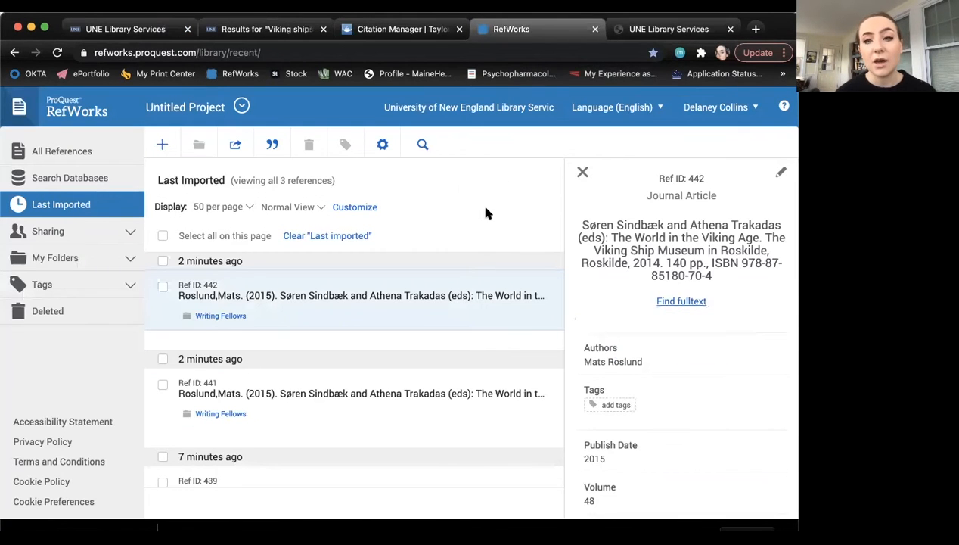
{"action": "left_click", "coordinate": [583, 172]}
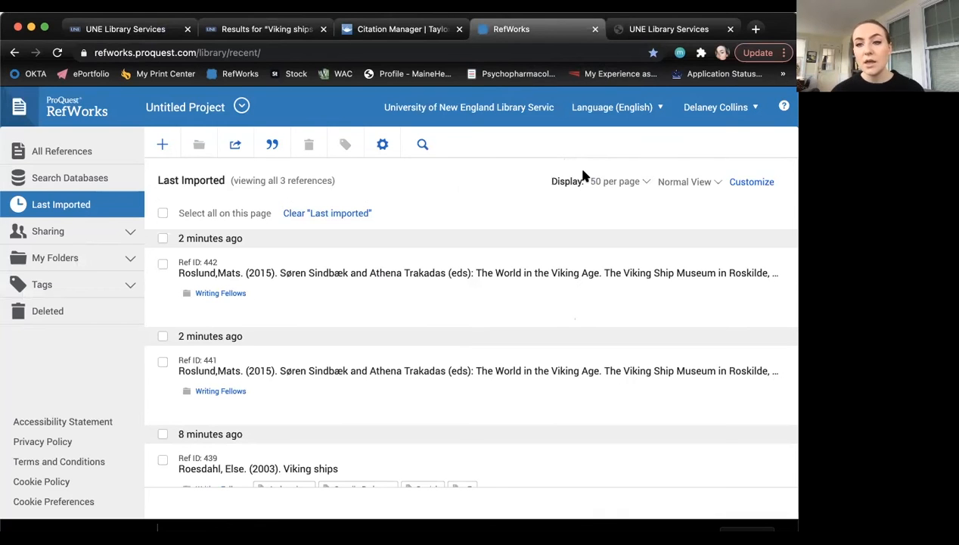
- Delete duplicate reference 442, then return to the 'Results for Viking ships' tab
{"action": "scroll", "coordinate": [556, 238], "scroll_direction": "down", "scroll_amount": 1}
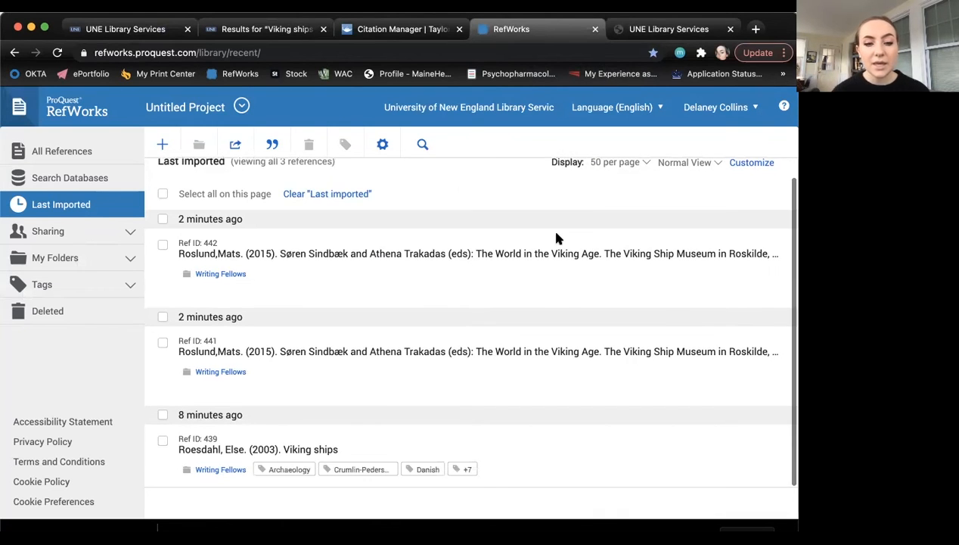
{"action": "left_click", "coordinate": [162, 241]}
{"action": "scroll", "coordinate": [336, 260], "scroll_direction": "up", "scroll_amount": 1}
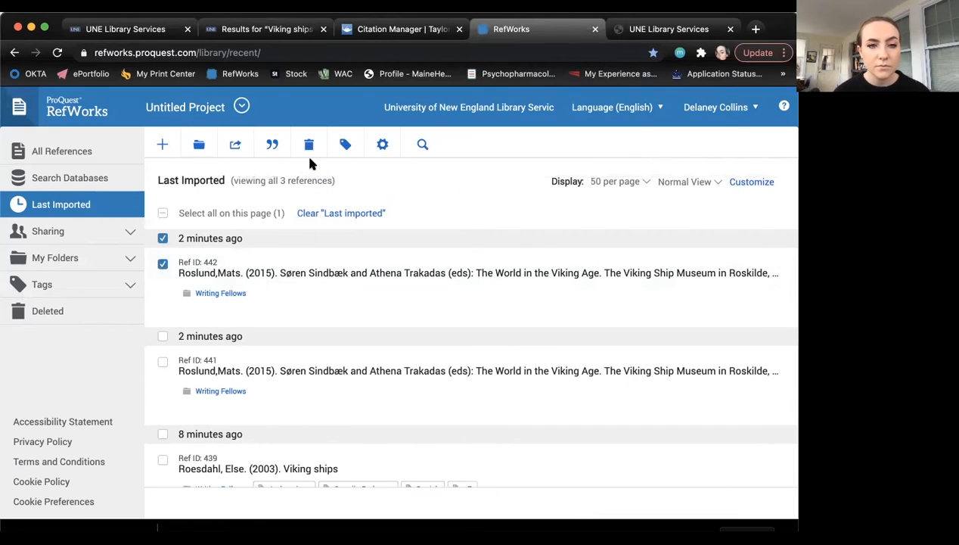
{"action": "left_click", "coordinate": [307, 145]}
{"action": "left_click", "coordinate": [349, 250]}
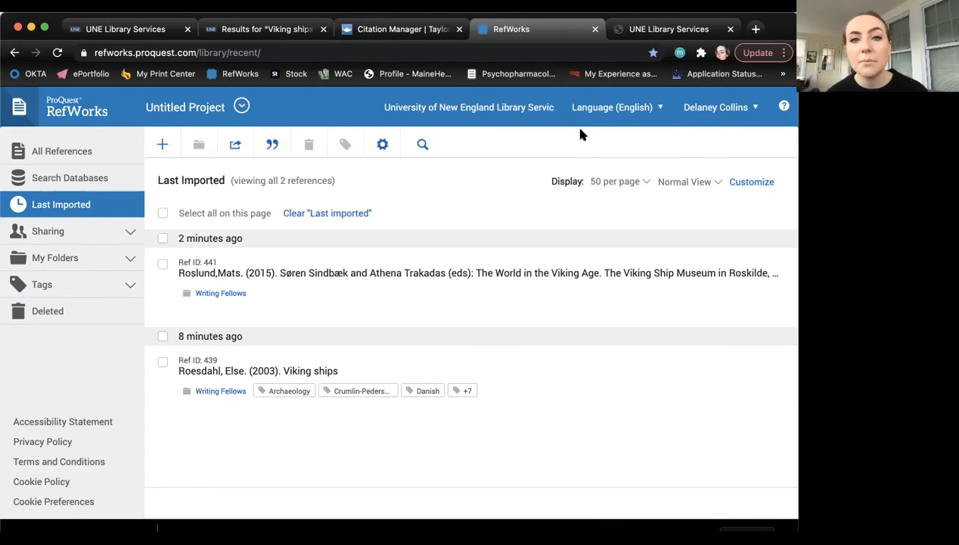
{"action": "left_click", "coordinate": [265, 29]}
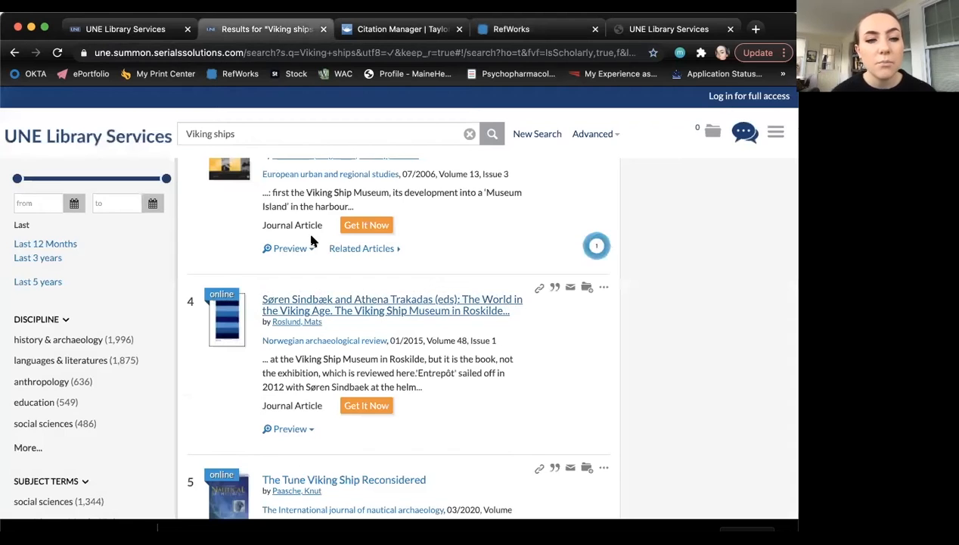
- Launch JSTOR in a new tab from the letter J in the UNE Library Databases list
{"action": "left_click", "coordinate": [80, 30]}
{"action": "scroll", "coordinate": [287, 328], "scroll_direction": "down", "scroll_amount": 1}
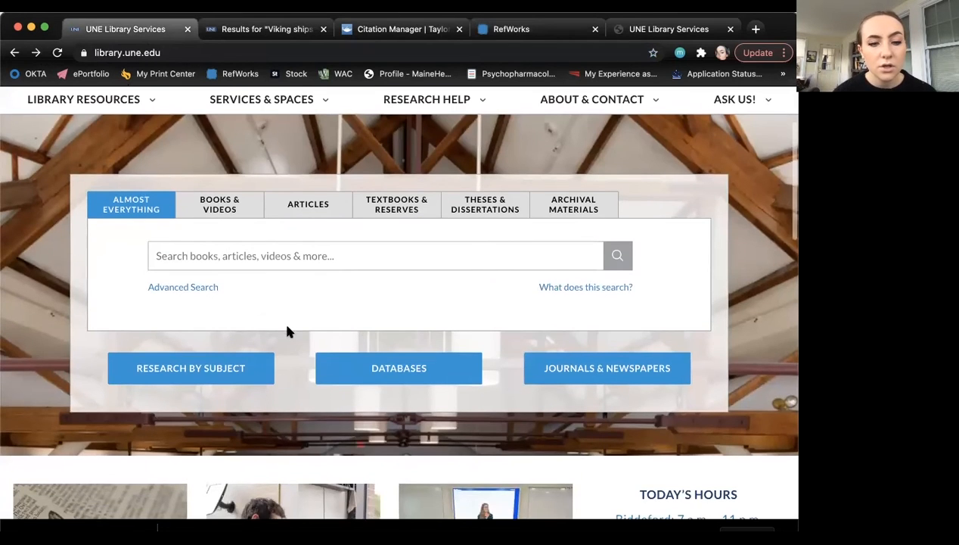
{"action": "scroll", "coordinate": [286, 331], "scroll_direction": "down", "scroll_amount": 3}
{"action": "left_click", "coordinate": [411, 302]}
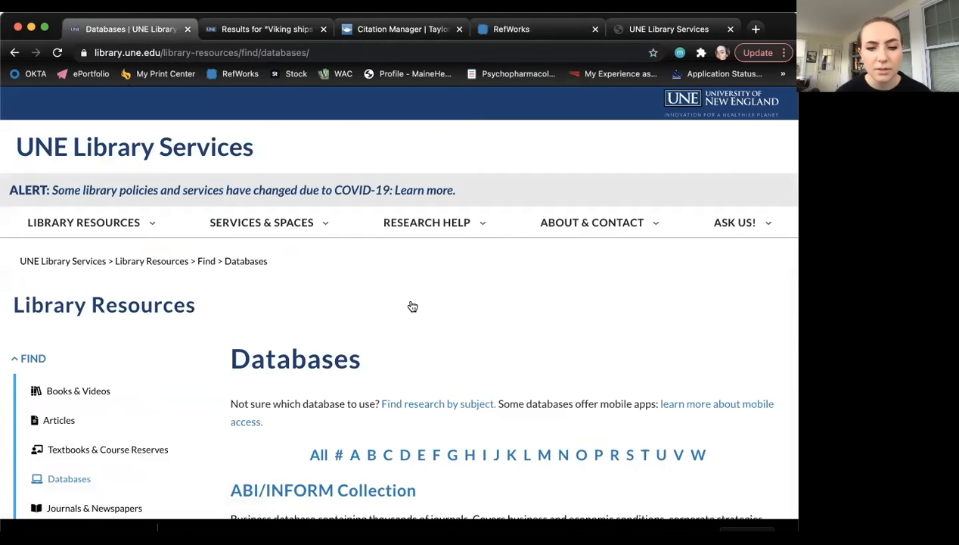
{"action": "left_click", "coordinate": [496, 456]}
{"action": "scroll", "coordinate": [484, 374], "scroll_direction": "down", "scroll_amount": 5}
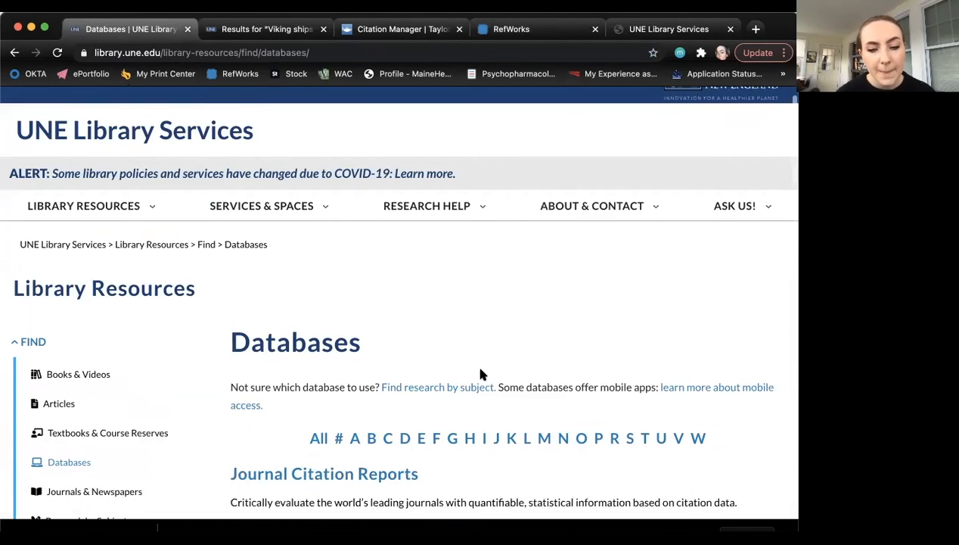
{"action": "left_click", "coordinate": [257, 284]}
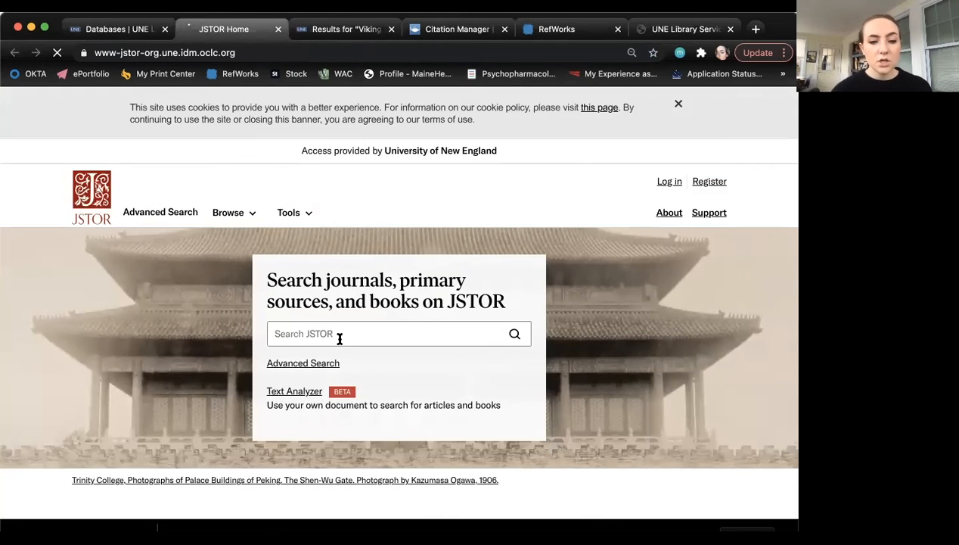
- Search JSTOR for 'viking ships' and open The Viking Ship article
{"action": "left_click", "coordinate": [339, 334]}
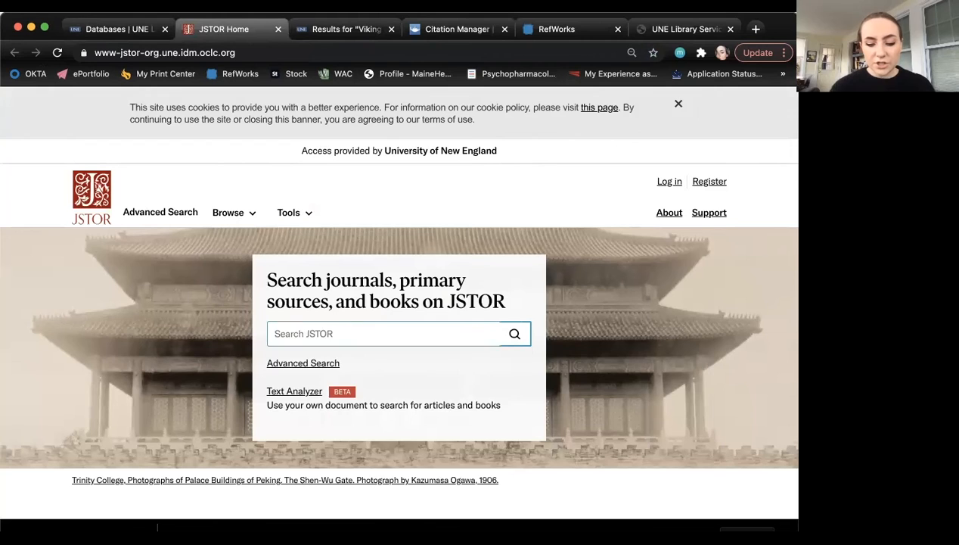
{"action": "type", "text": "viking ships"}
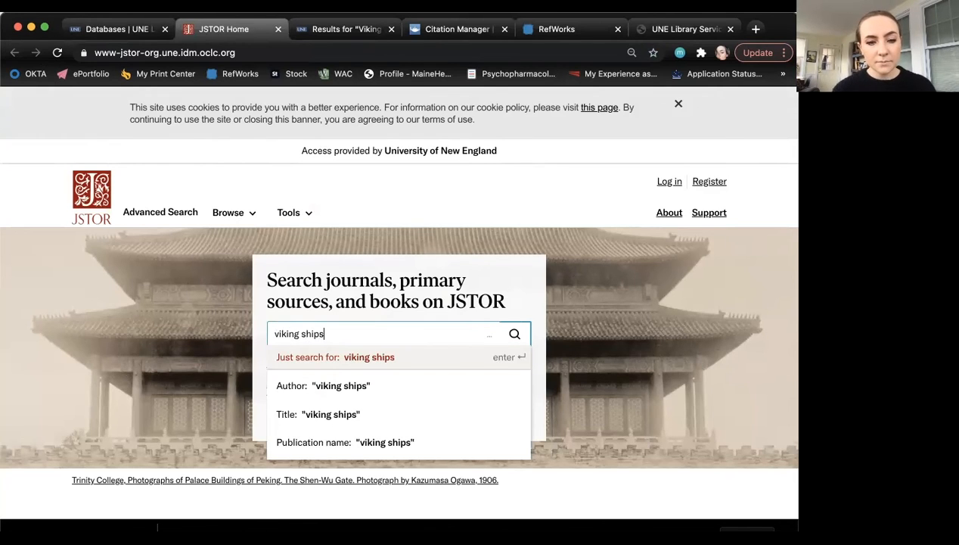
{"action": "key", "text": "Return"}
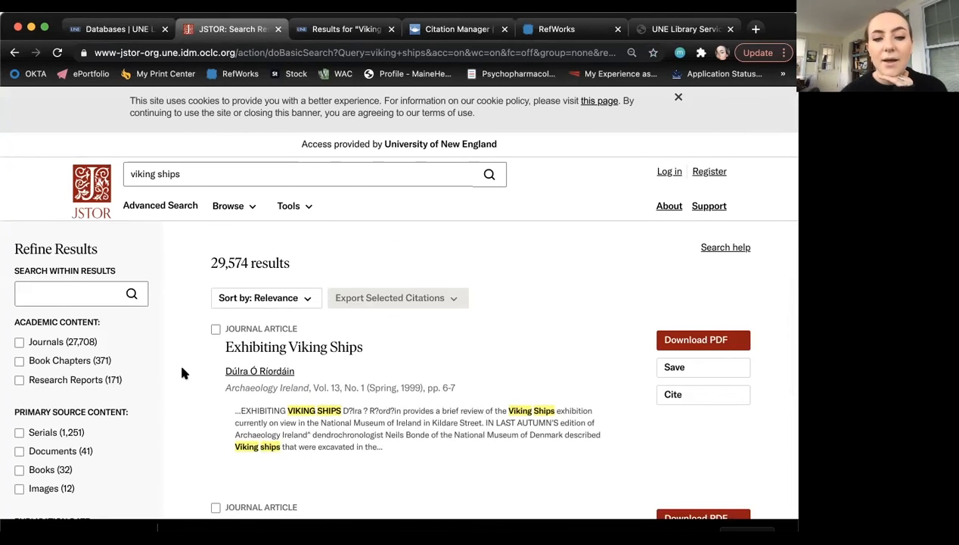
{"action": "scroll", "coordinate": [205, 388], "scroll_direction": "down", "scroll_amount": 2}
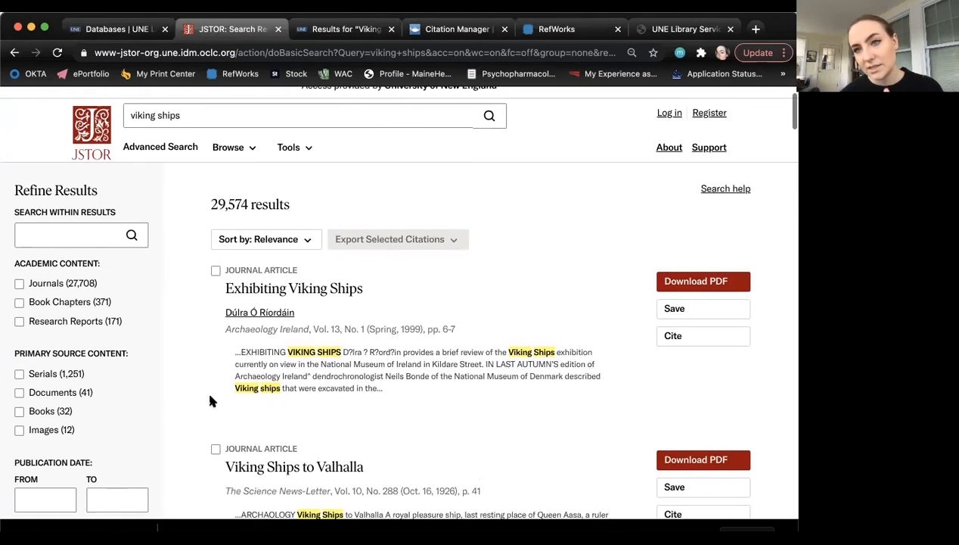
{"action": "scroll", "coordinate": [194, 350], "scroll_direction": "down", "scroll_amount": 5}
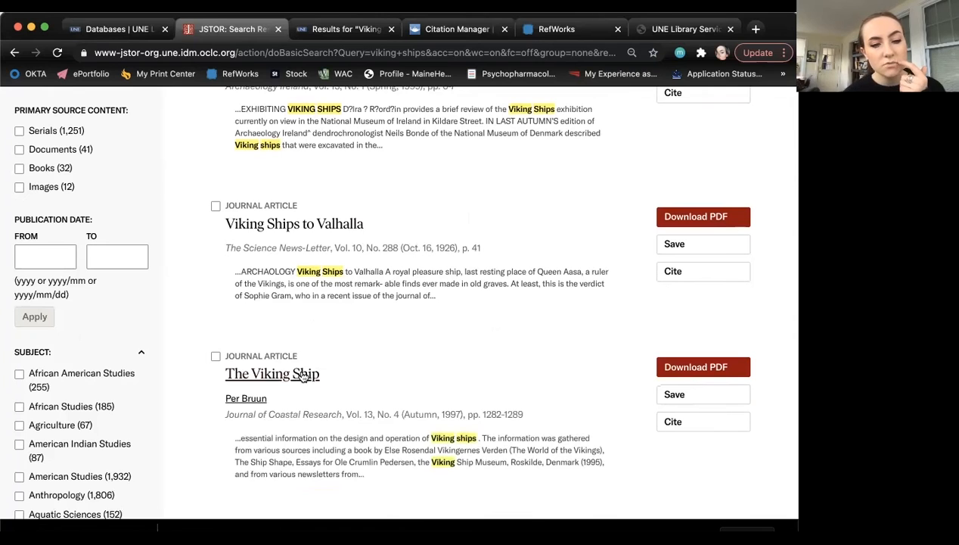
{"action": "left_click", "coordinate": [301, 382]}
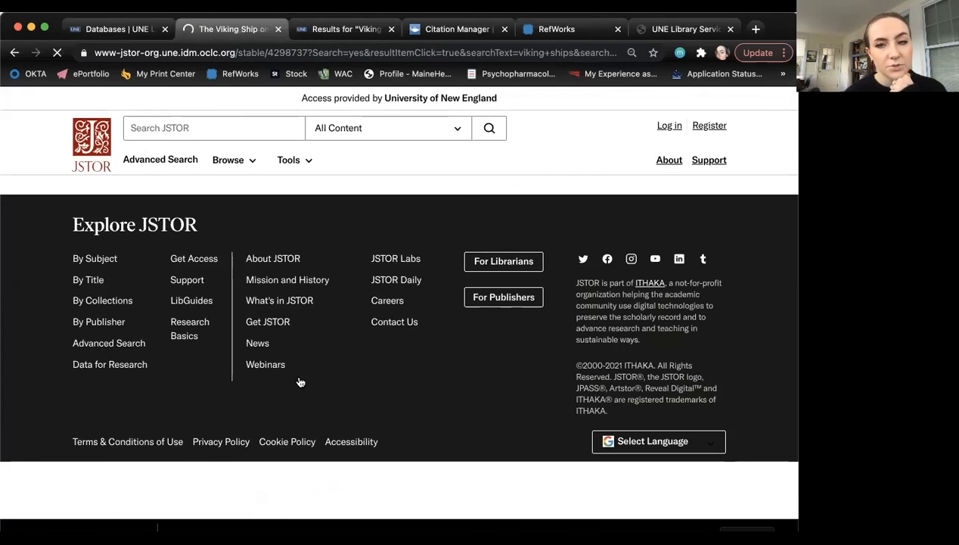
- Bring up the article's Cite this item dialog with MLA, APA and Chicago citations
{"action": "scroll", "coordinate": [300, 382], "scroll_direction": "down", "scroll_amount": 5}
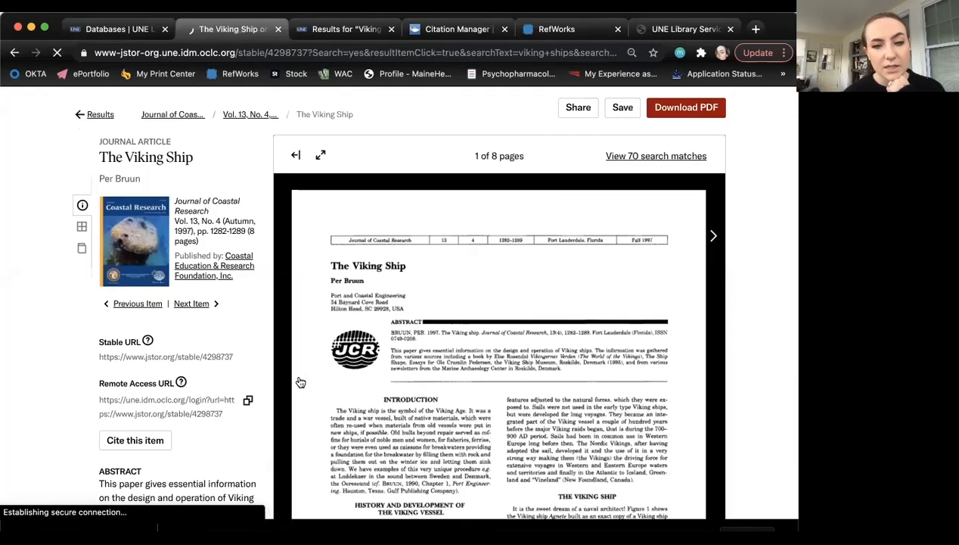
{"action": "scroll", "coordinate": [300, 382], "scroll_direction": "down", "scroll_amount": 3}
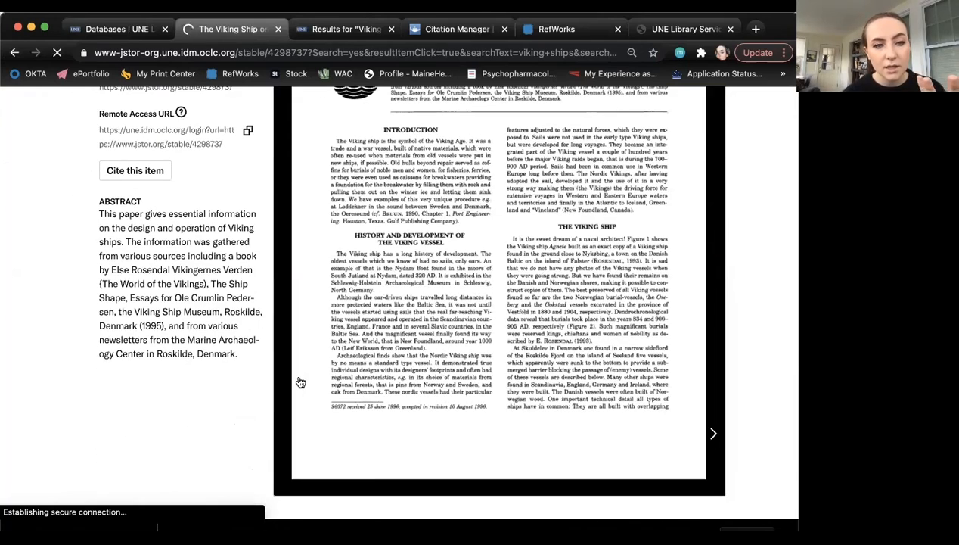
{"action": "scroll", "coordinate": [300, 382], "scroll_direction": "up", "scroll_amount": 8}
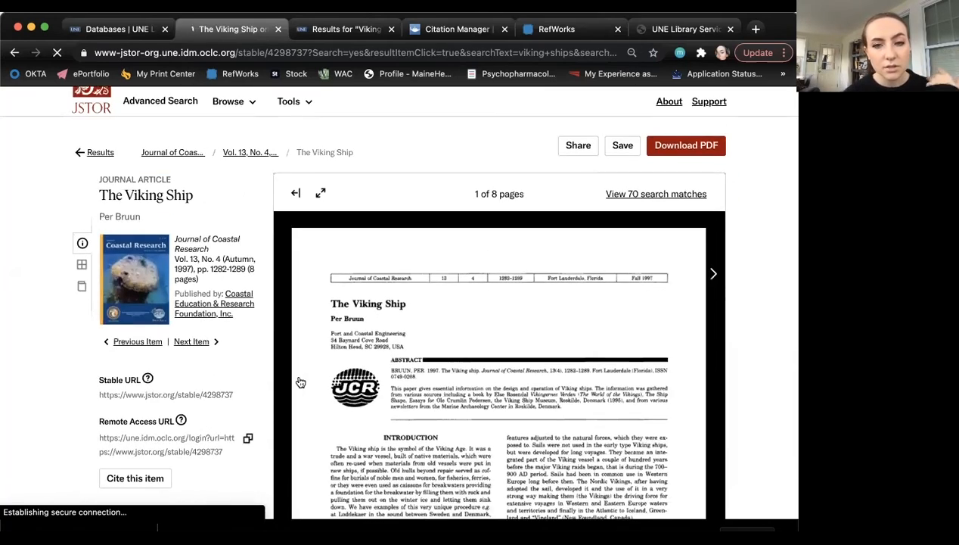
{"action": "scroll", "coordinate": [241, 385], "scroll_direction": "down", "scroll_amount": 2}
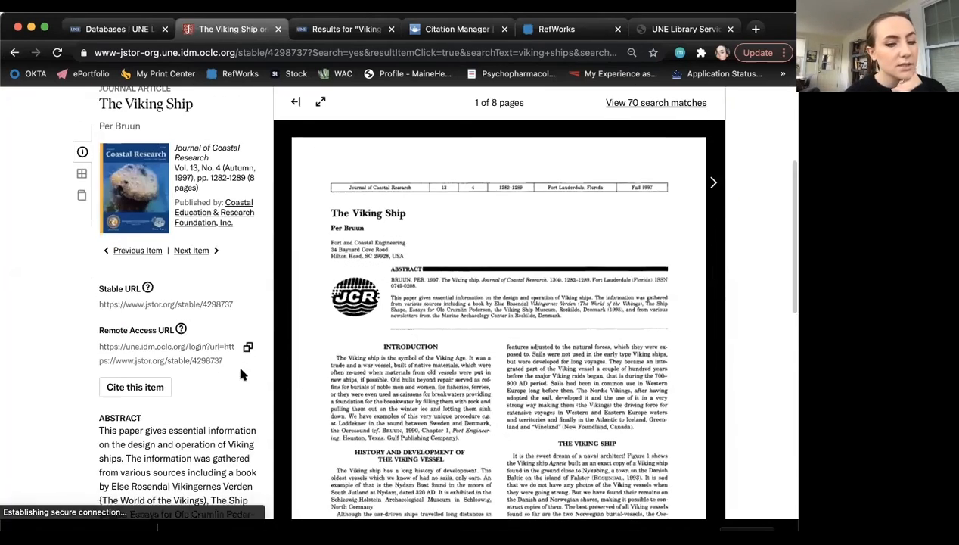
{"action": "left_click", "coordinate": [140, 390]}
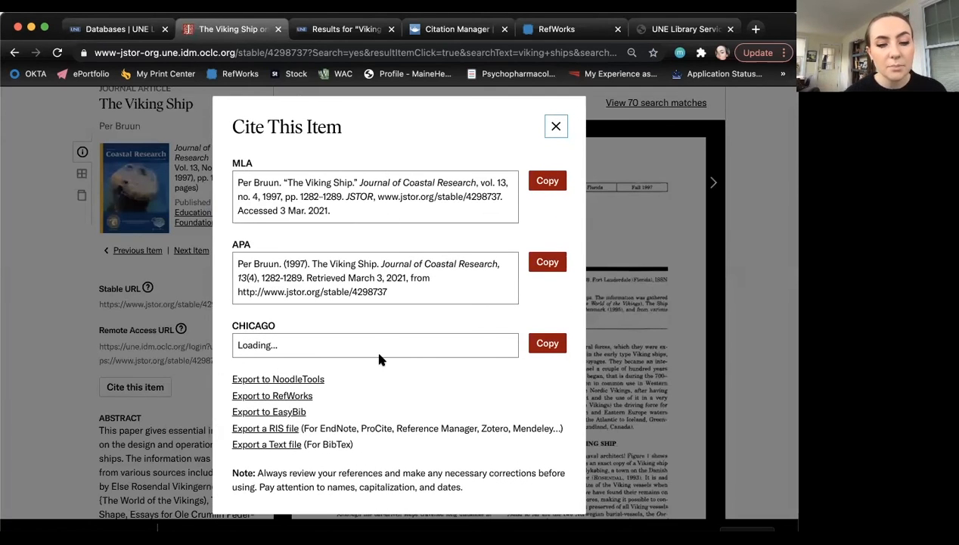
{"action": "scroll", "coordinate": [379, 354], "scroll_direction": "down", "scroll_amount": 1}
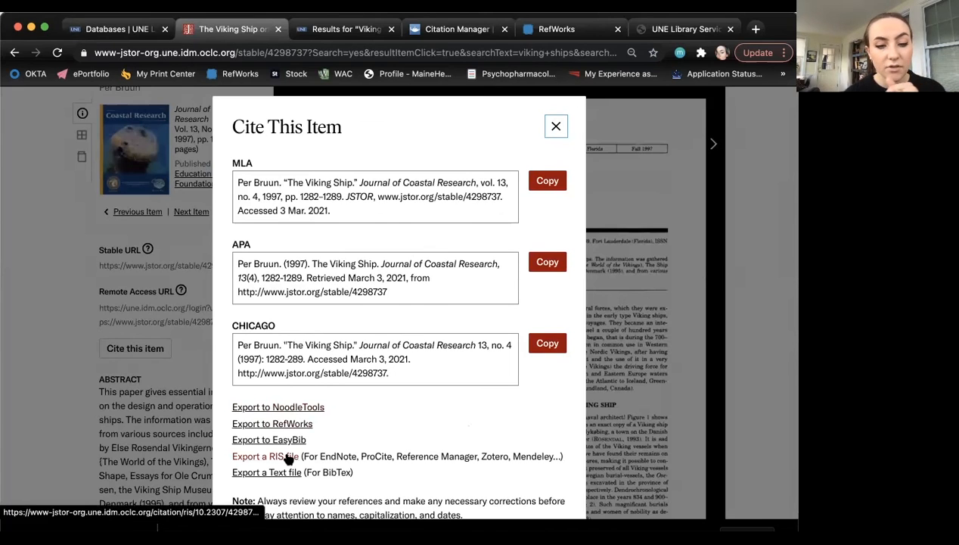
- Export JSTOR's 'The Viking Ship' to RefWorks, filing it in the Writing Fellows folder
{"action": "left_click", "coordinate": [306, 428]}
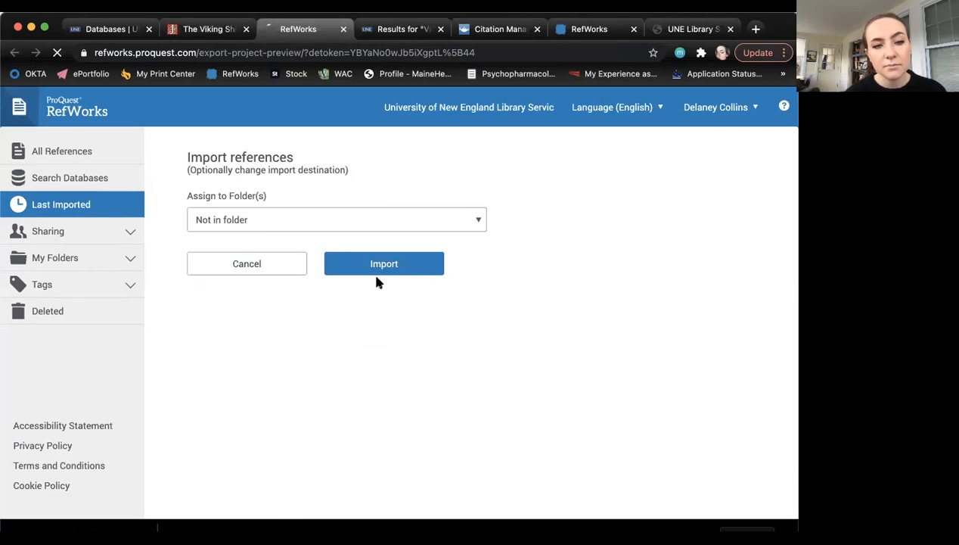
{"action": "left_click", "coordinate": [333, 220]}
{"action": "scroll", "coordinate": [314, 273], "scroll_direction": "down", "scroll_amount": 8}
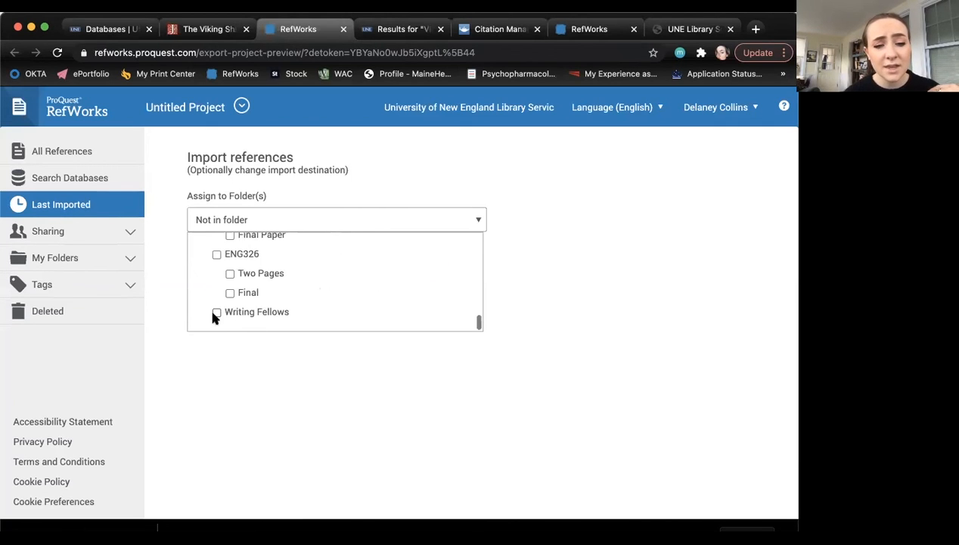
{"action": "left_click", "coordinate": [216, 312]}
{"action": "left_click", "coordinate": [255, 355]}
{"action": "left_click", "coordinate": [437, 269]}
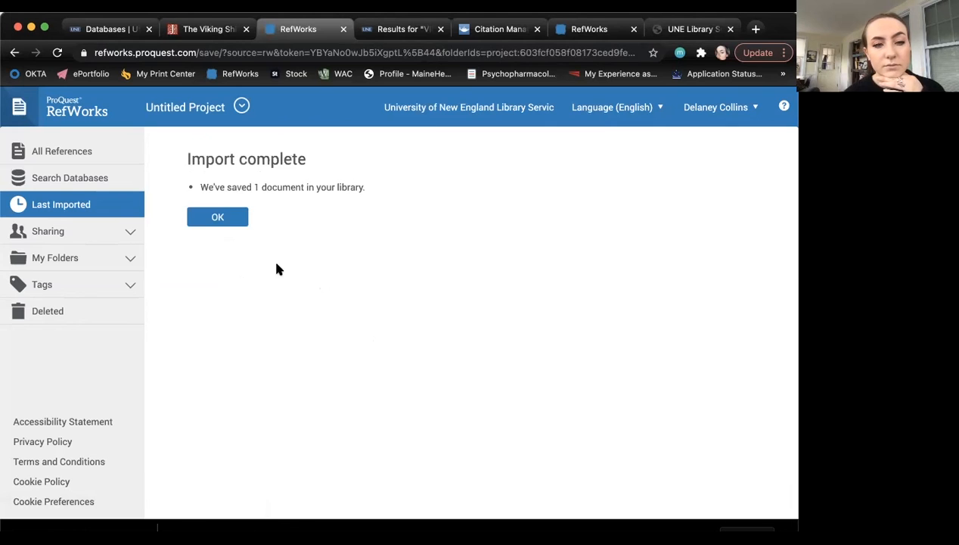
{"action": "left_click", "coordinate": [219, 216]}
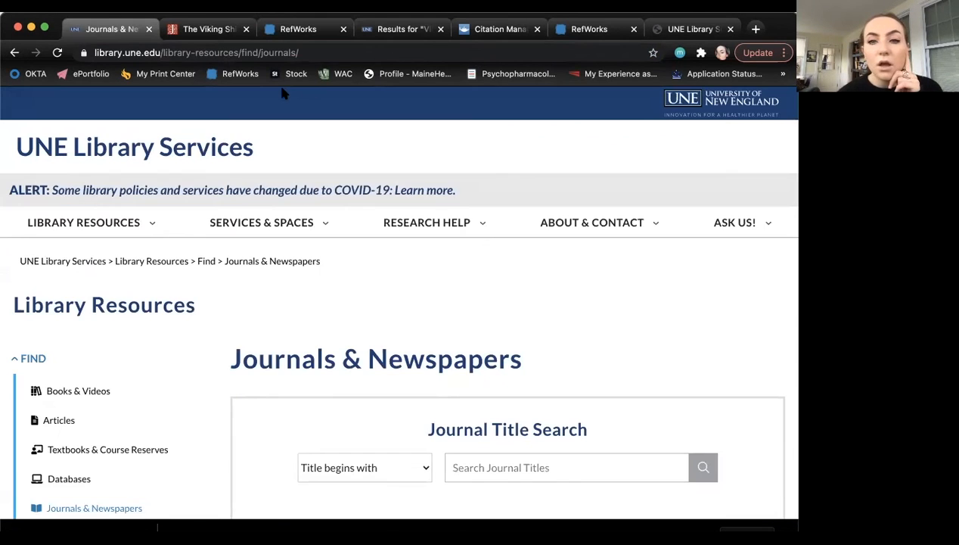
{"action": "left_click", "coordinate": [225, 29]}
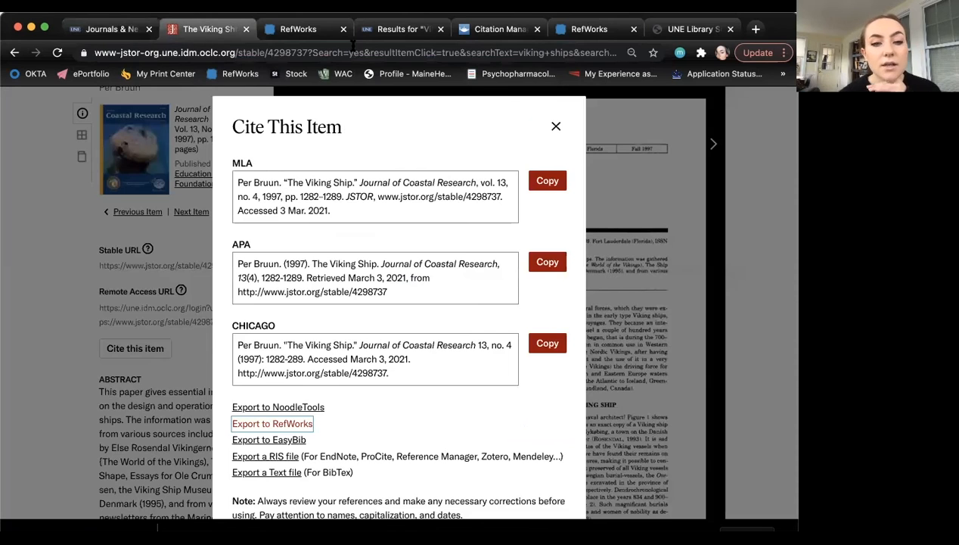
- Select the Bruun 1997, Roslund 2015 and Roesdahl 2003 references and choose Create bibliography
{"action": "left_click", "coordinate": [556, 124]}
{"action": "left_click", "coordinate": [299, 29]}
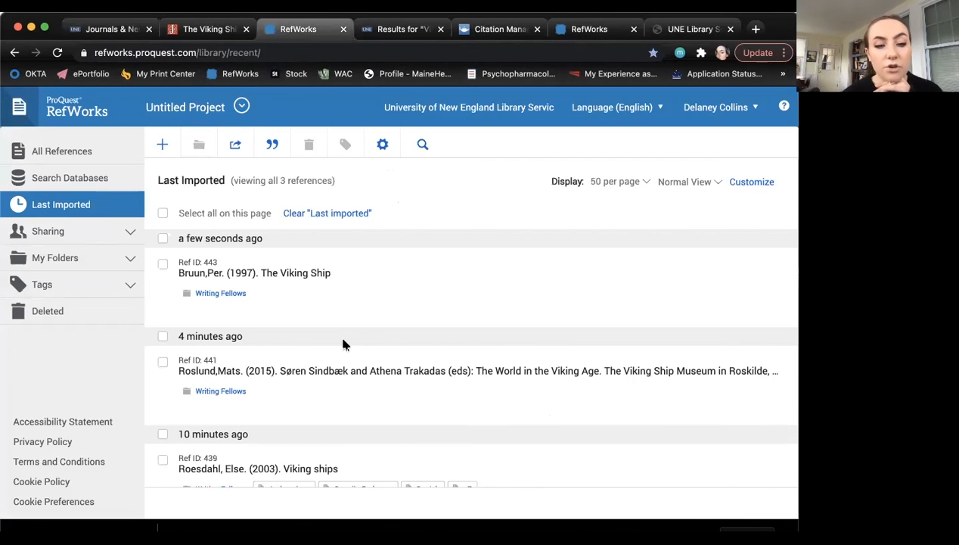
{"action": "scroll", "coordinate": [343, 345], "scroll_direction": "down", "scroll_amount": 1}
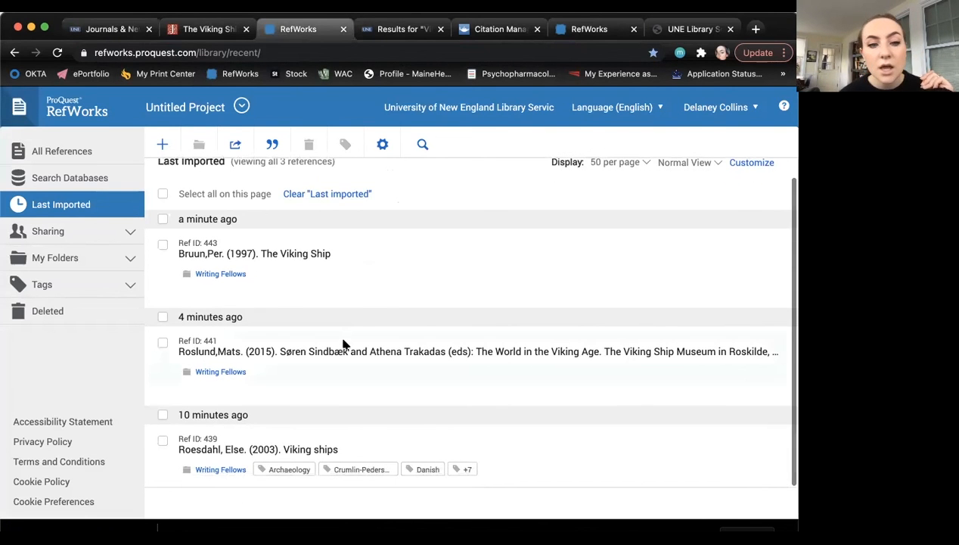
{"action": "left_click", "coordinate": [162, 194]}
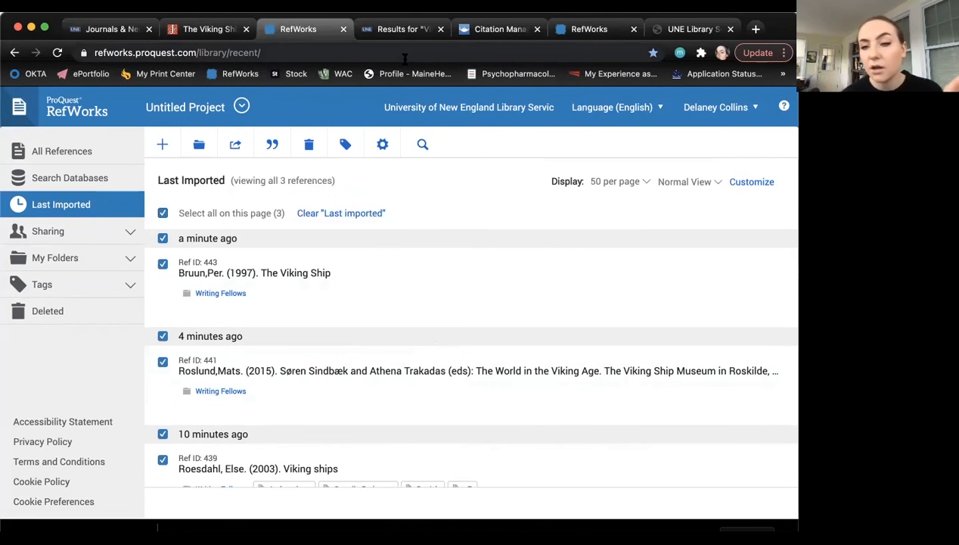
{"action": "left_click", "coordinate": [162, 212]}
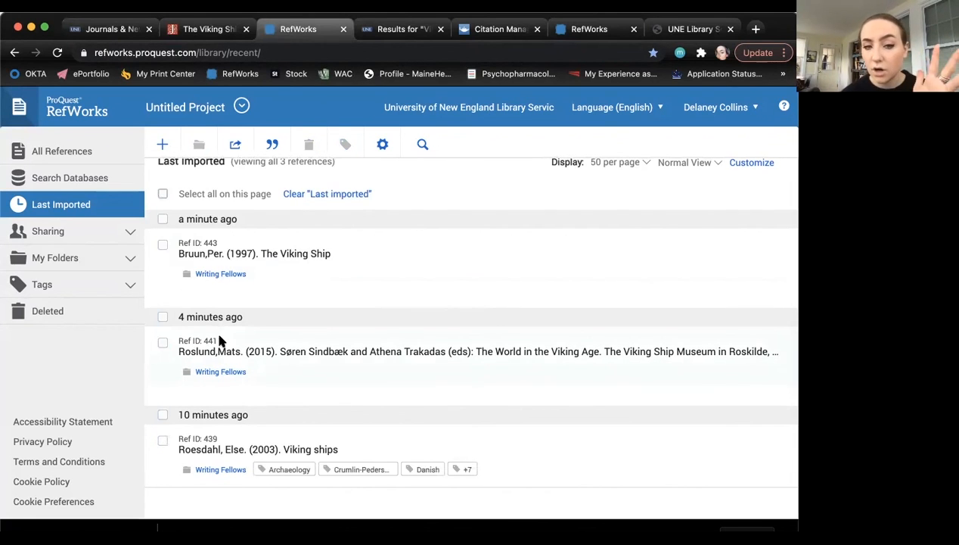
{"action": "left_click", "coordinate": [163, 195]}
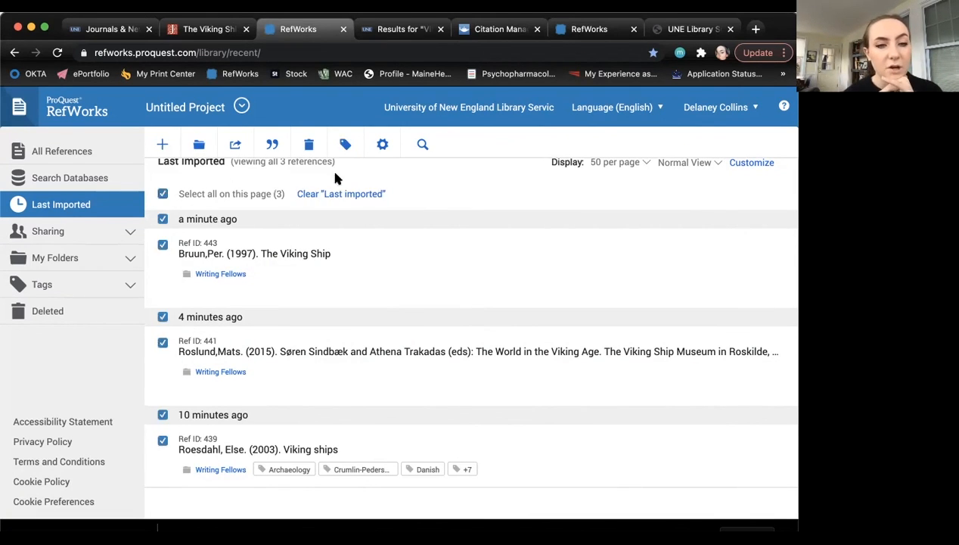
{"action": "left_click", "coordinate": [270, 146]}
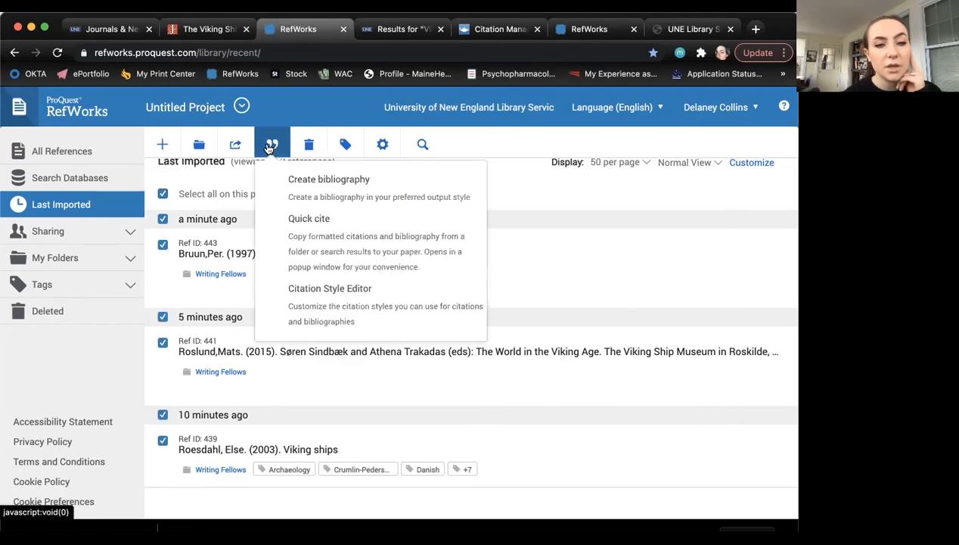
{"action": "left_click", "coordinate": [299, 182]}
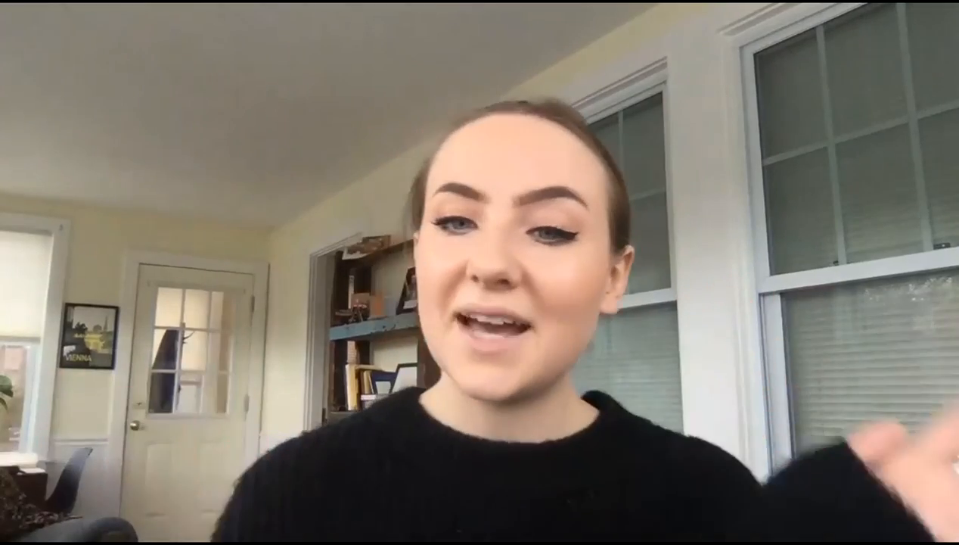